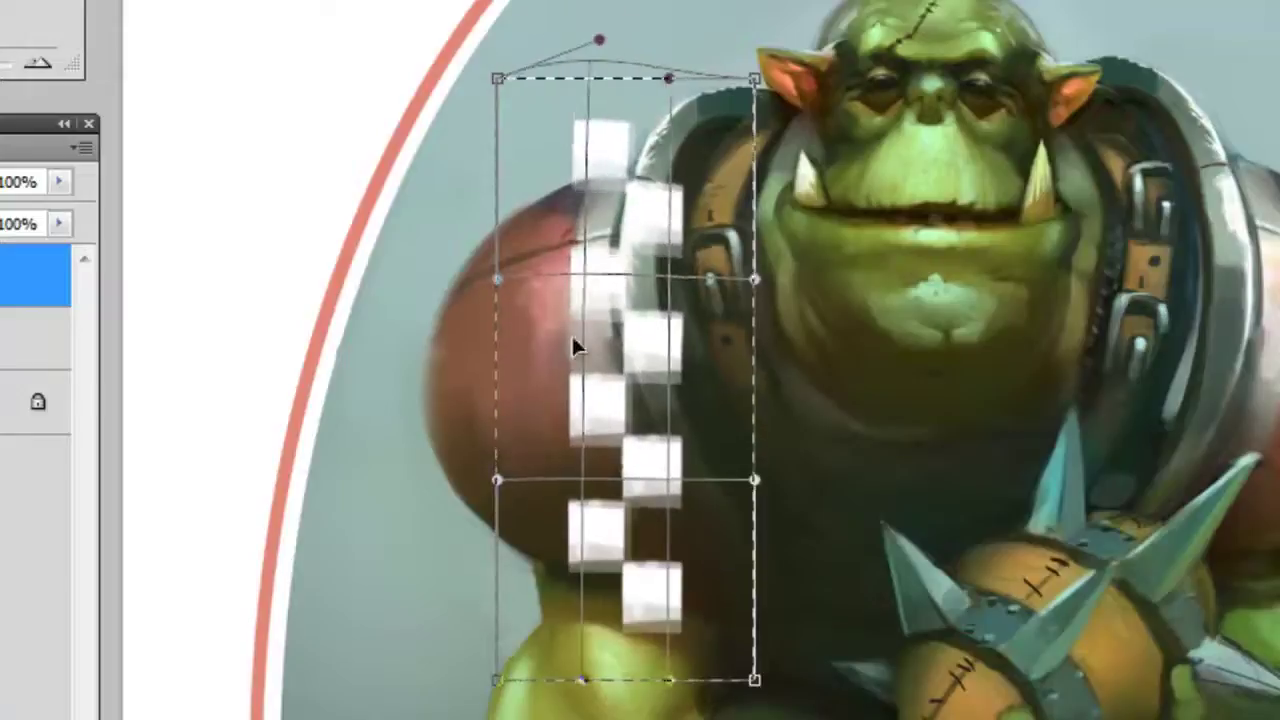
- Warp the white checker strip so it curves around the orc's shoulder, and apply the transform
left_click_drag(497, 680, 554, 606)
left_click_drag(611, 434, 596, 460)
left_click_drag(497, 78, 513, 167)
left_click_drag(592, 136, 590, 163)
left_click_drag(754, 78, 742, 155)
left_click_drag(671, 283, 664, 258)
left_click_drag(498, 480, 376, 434)
left_click_drag(571, 309, 560, 275)
left_click_drag(590, 163, 583, 190)
left_click_drag(664, 66, 662, 107)
left_click_drag(644, 362, 625, 396)
key("Return")
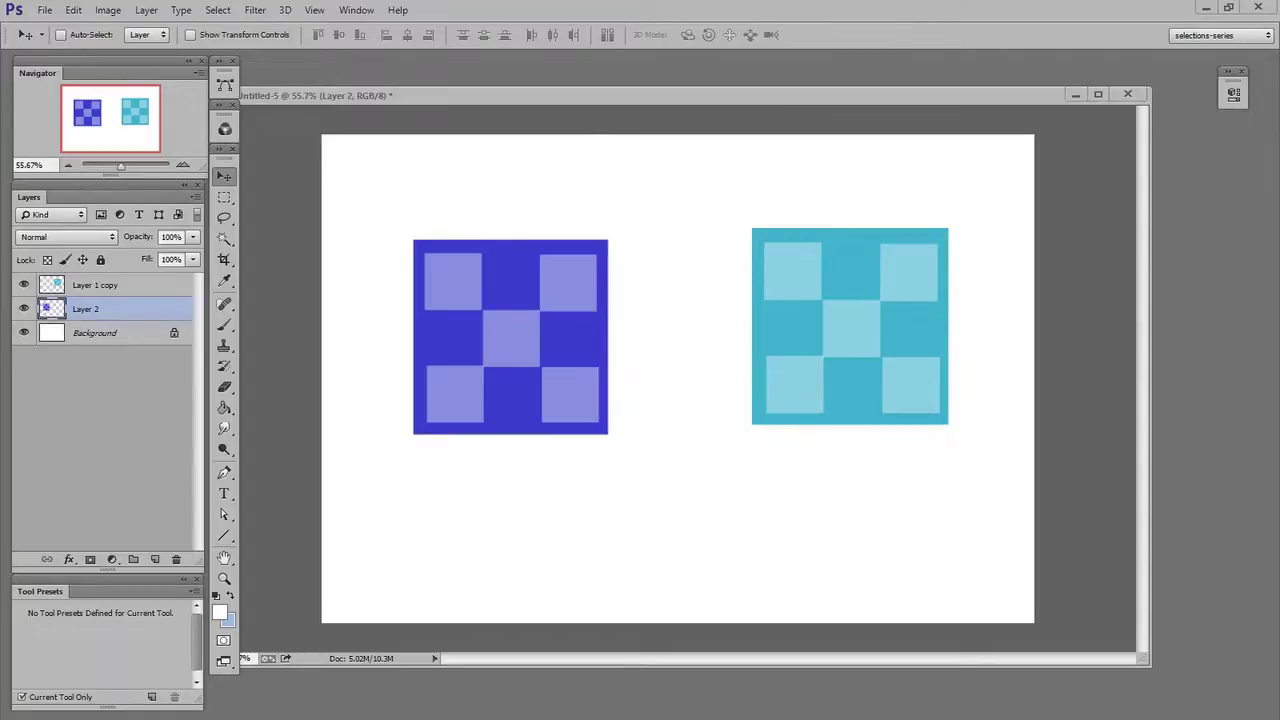
- Reposition the blue and teal checkered squares slightly, and distort the teal one by pulling its upper-left corner inward
left_click_drag(839, 352, 865, 325)
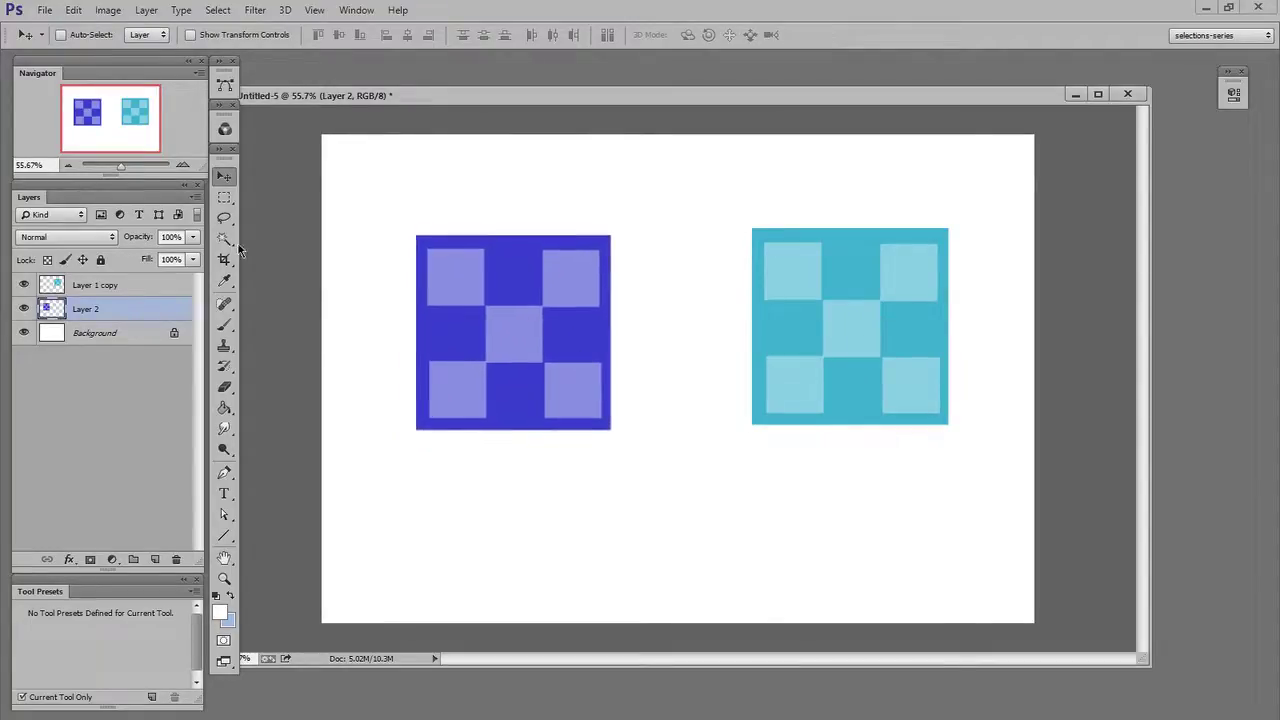
left_click_drag(899, 375, 892, 385)
key("ctrl+t")
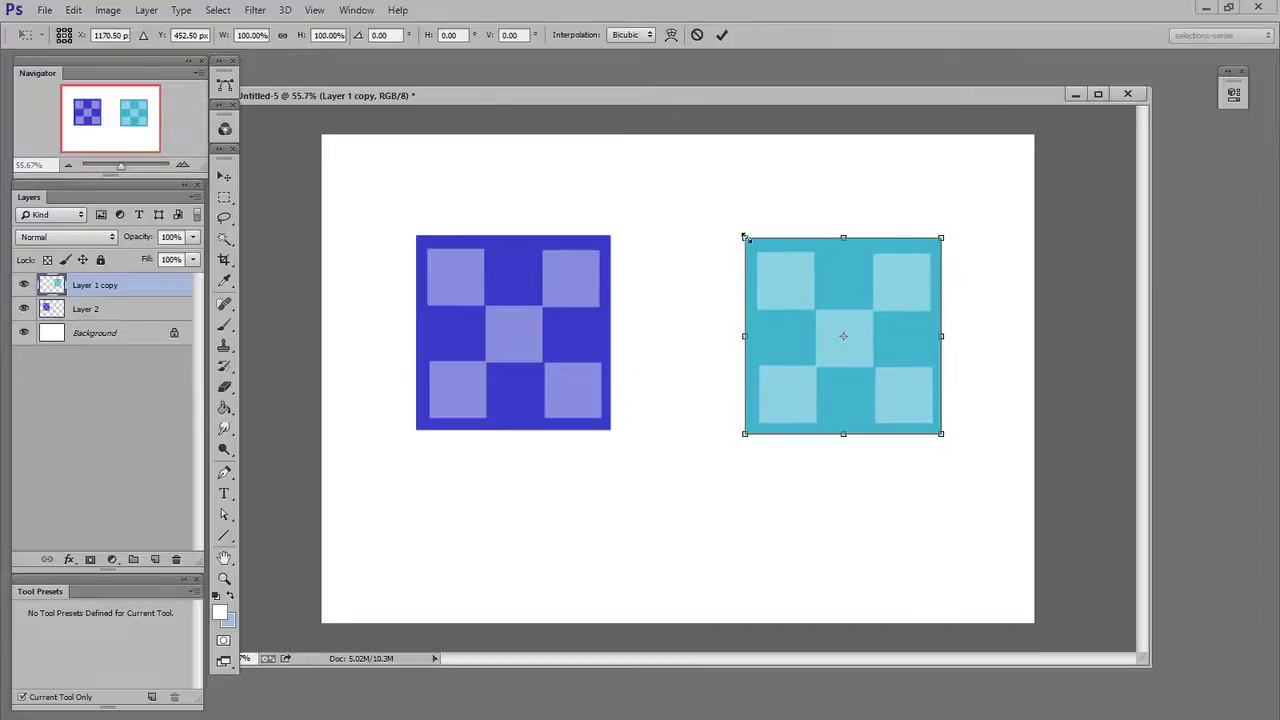
left_click_drag(747, 242, 789, 296)
key("Return")
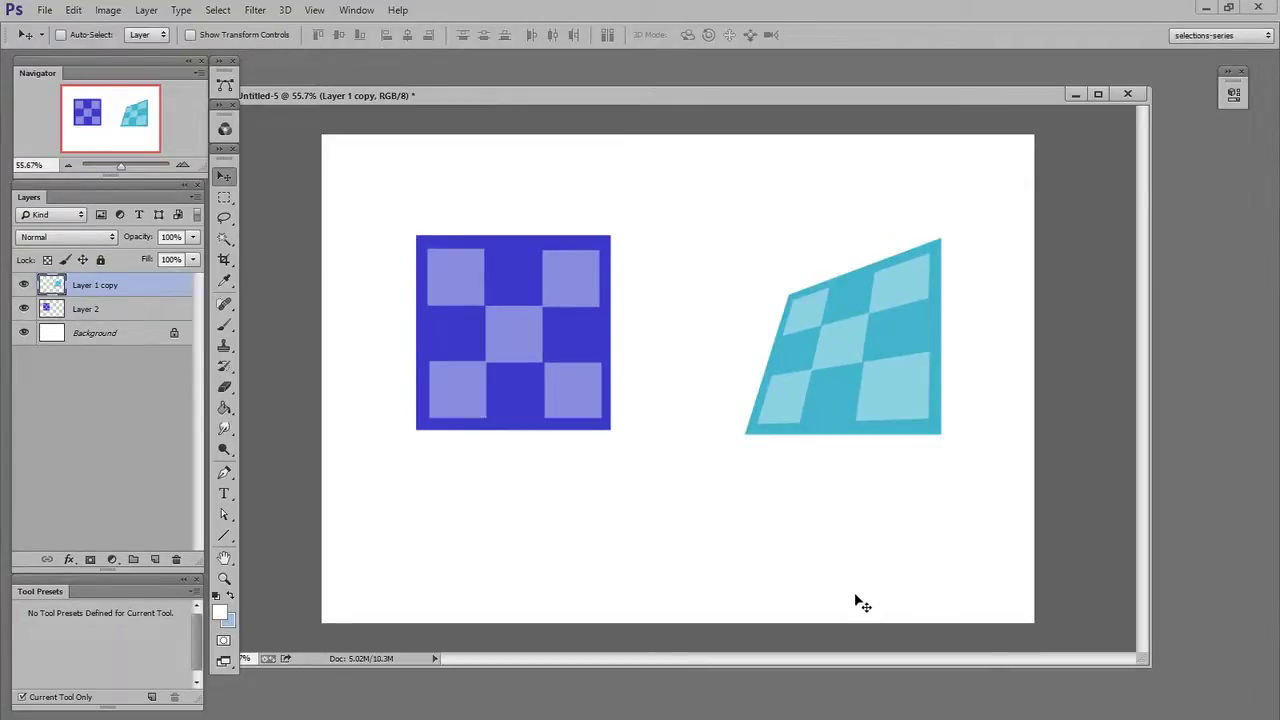
- Shift the distorted teal shape slightly left, and nudge it slightly up within a new Free Transform
left_click_drag(868, 362, 844, 366)
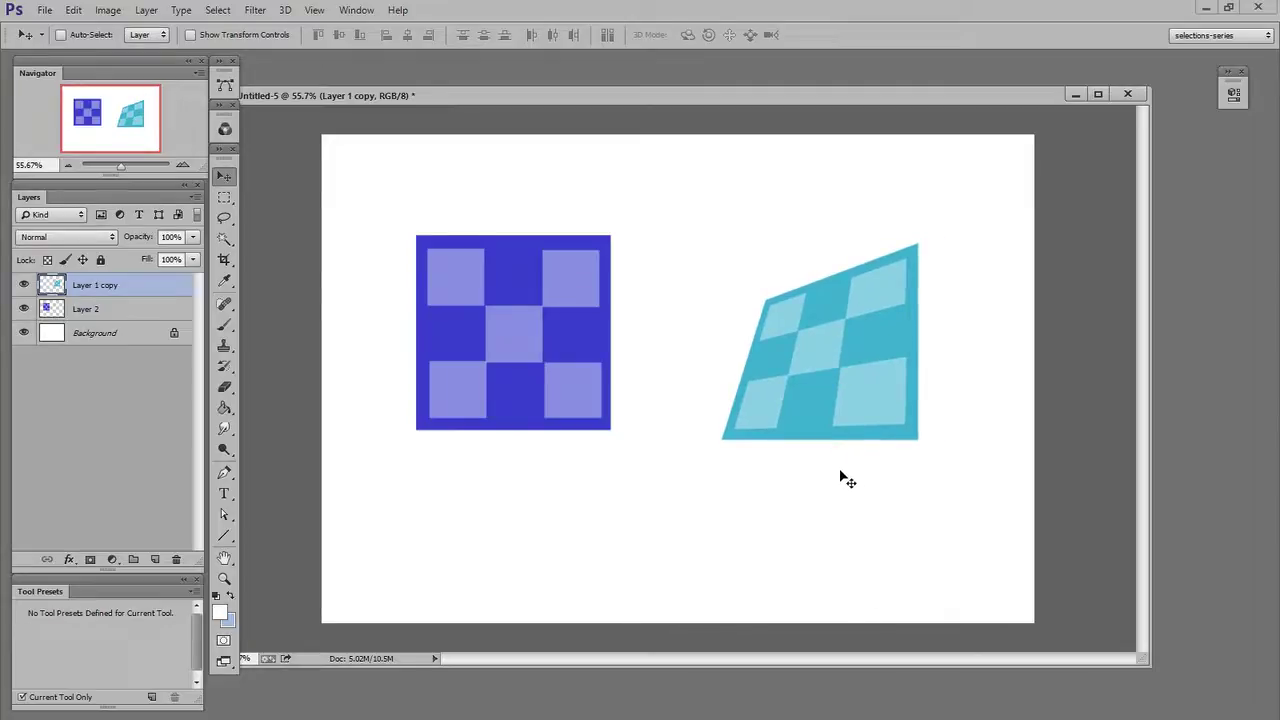
key("ctrl+t")
left_click_drag(873, 409, 875, 399)
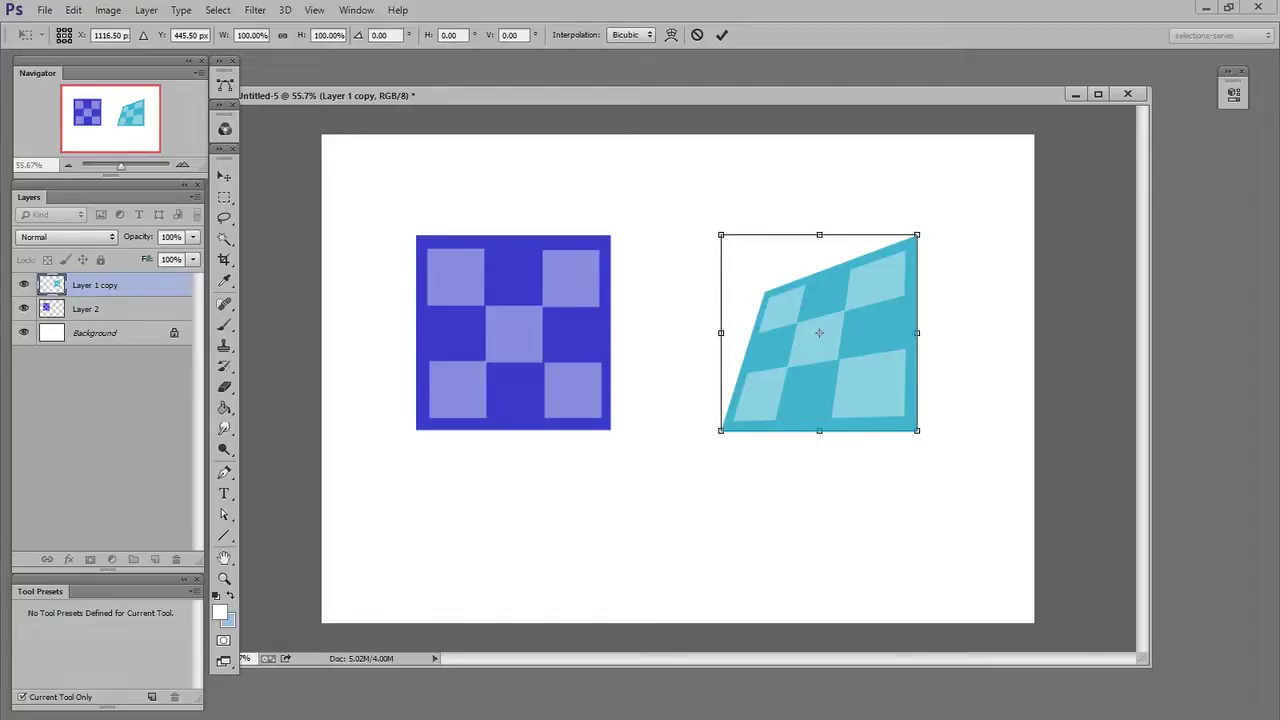
key("Return")
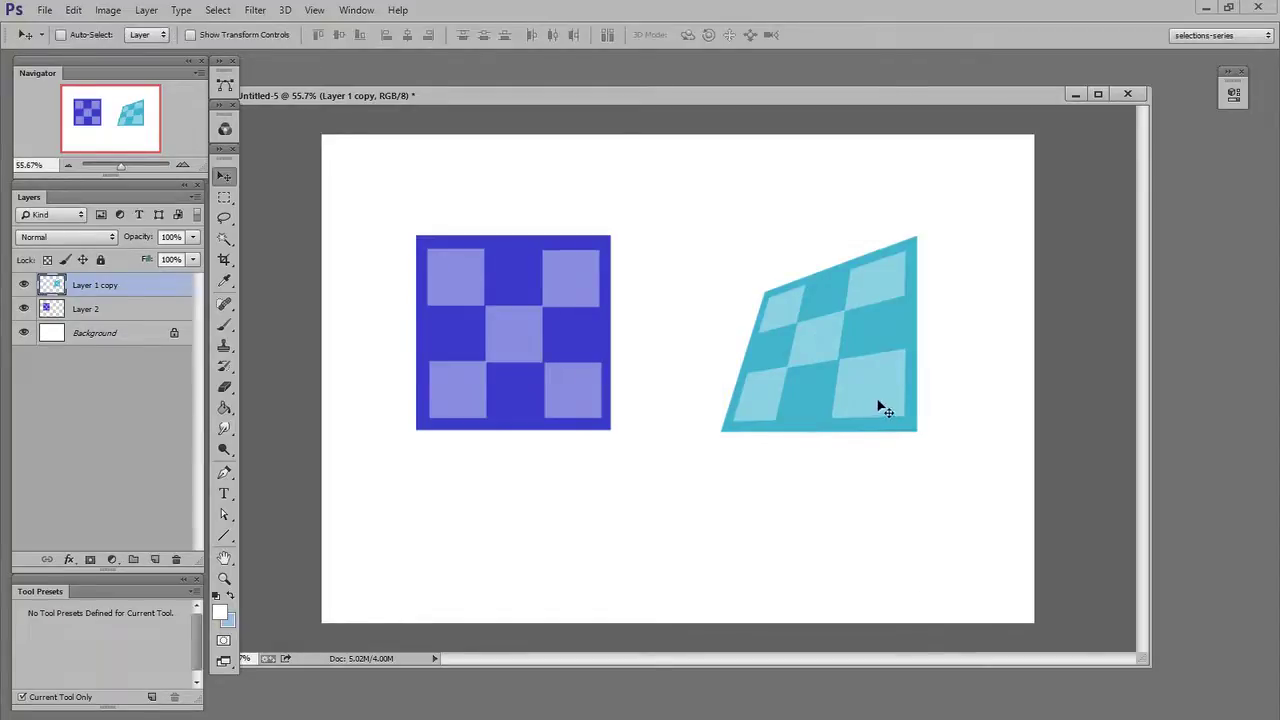
- Convert Layer 2 to a smart object, and distort the blue square by pulling its upper-left corner inward
right_click(128, 320)
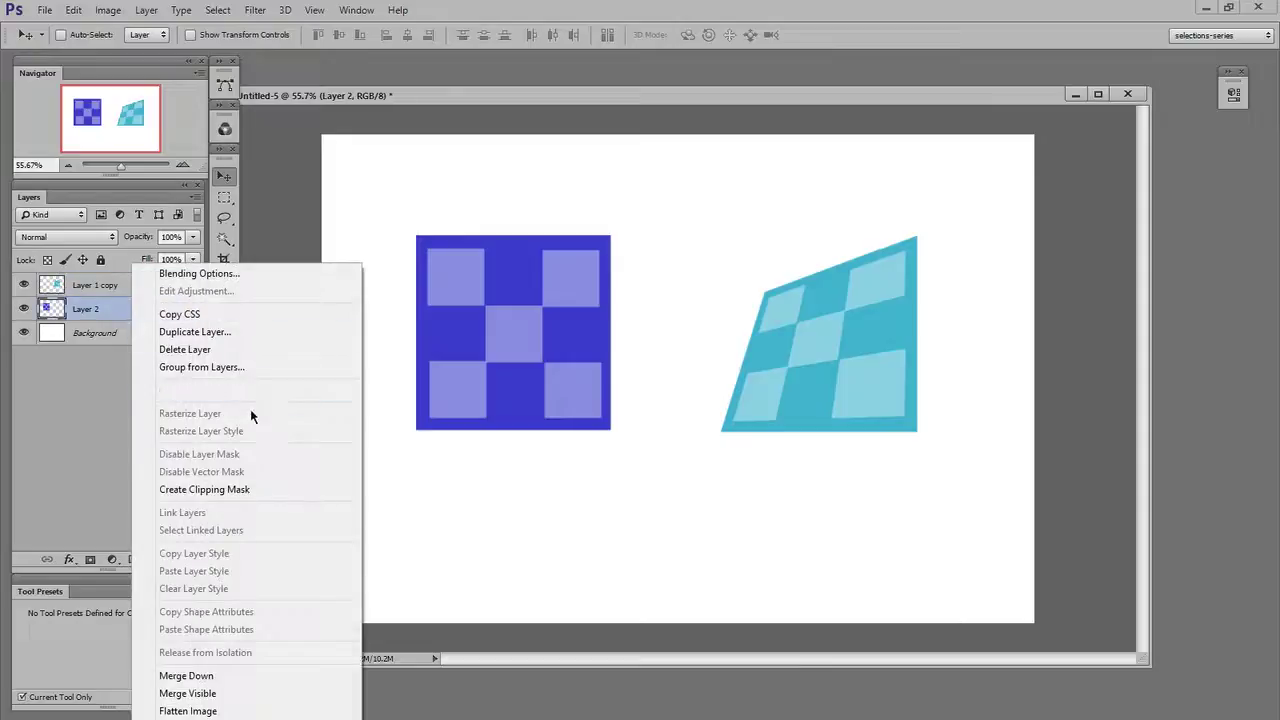
left_click(262, 394)
key("ctrl+t")
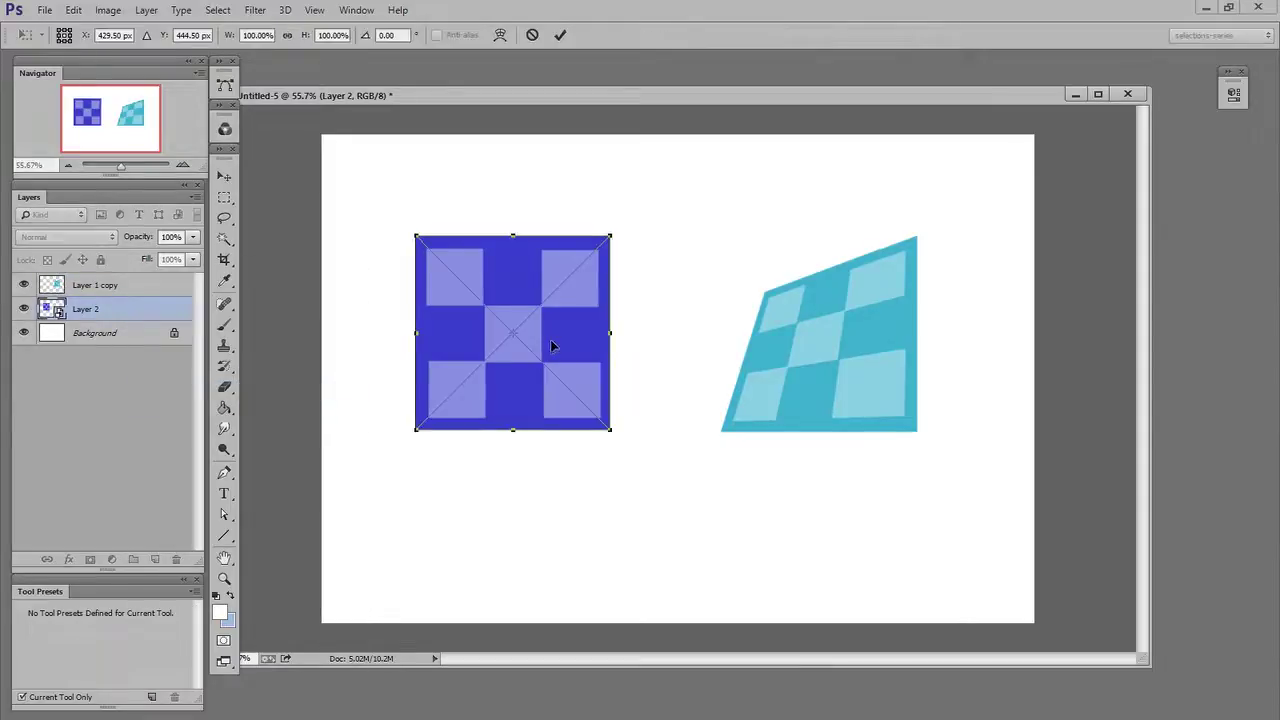
right_click(556, 333)
key("Escape")
left_click_drag(418, 236, 460, 282)
left_click_drag(583, 350, 596, 361)
key("Return")
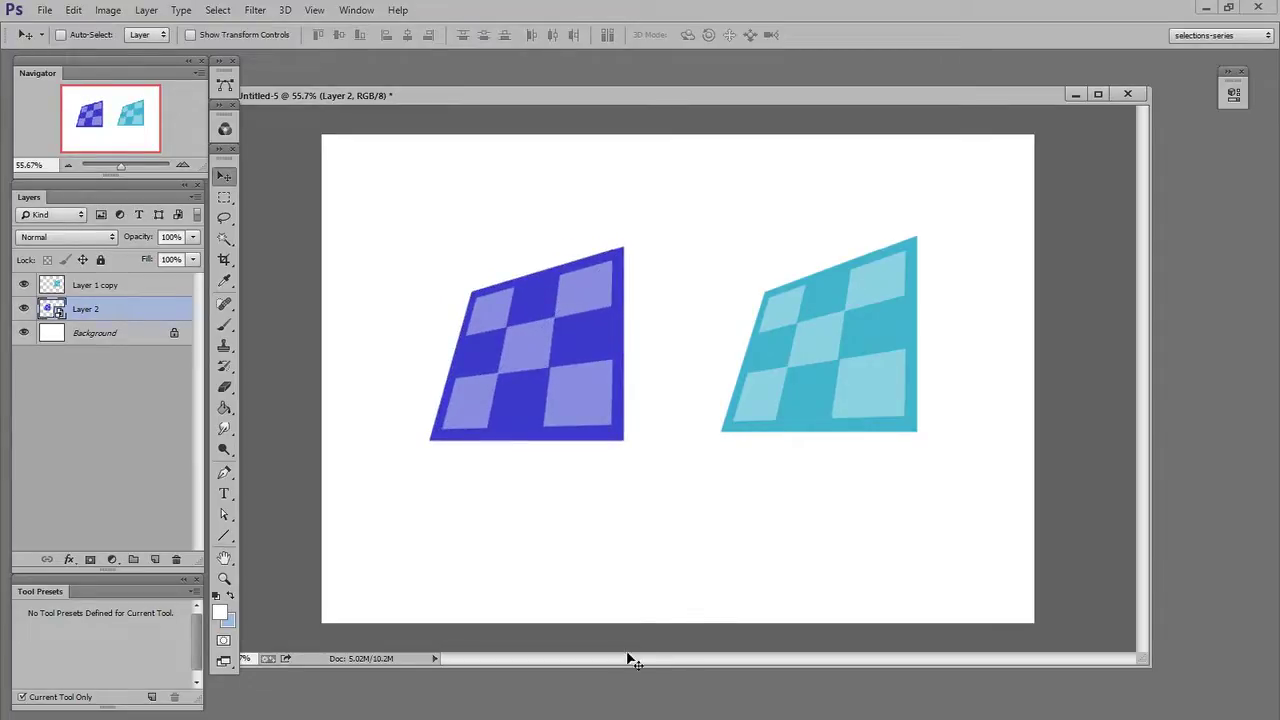
- Move the blue smart object up and right, and warp it with a bulging interior and its right-hand corners pulled outward
key("ctrl+t")
left_click_drag(585, 365, 606, 342)
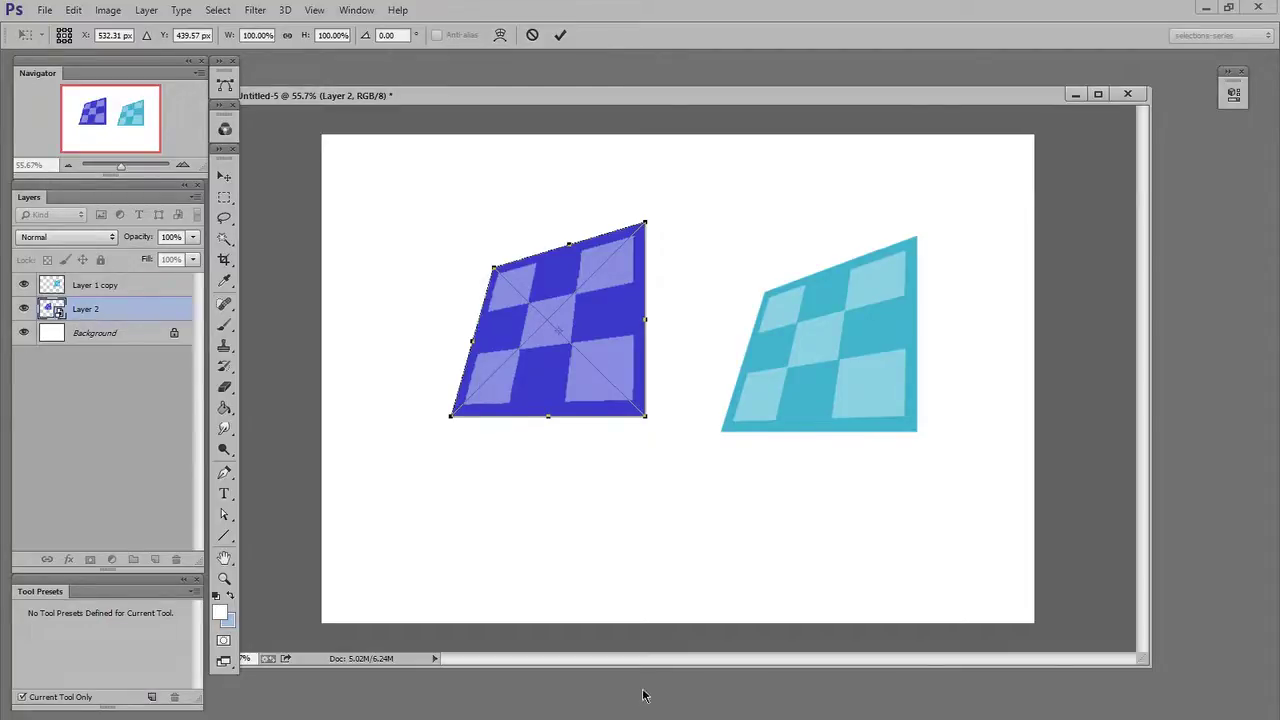
right_click(602, 310)
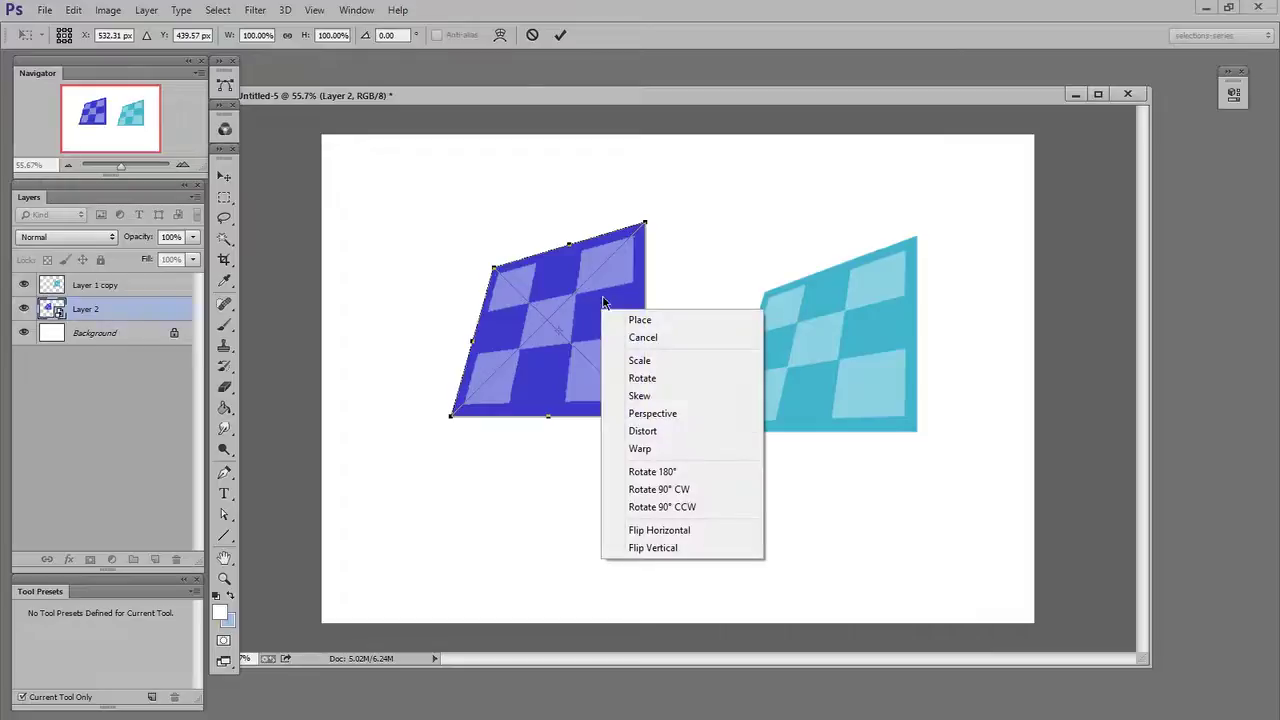
left_click(662, 452)
left_click_drag(528, 302, 565, 338)
left_click_drag(560, 268, 568, 260)
left_click_drag(646, 222, 673, 213)
left_click_drag(646, 274, 660, 278)
left_click_drag(649, 417, 670, 417)
- Refine the blue shape's warp along its bottom edge, interior and right edge, and apply it
left_click_drag(565, 416, 490, 425)
left_click_drag(492, 351, 567, 321)
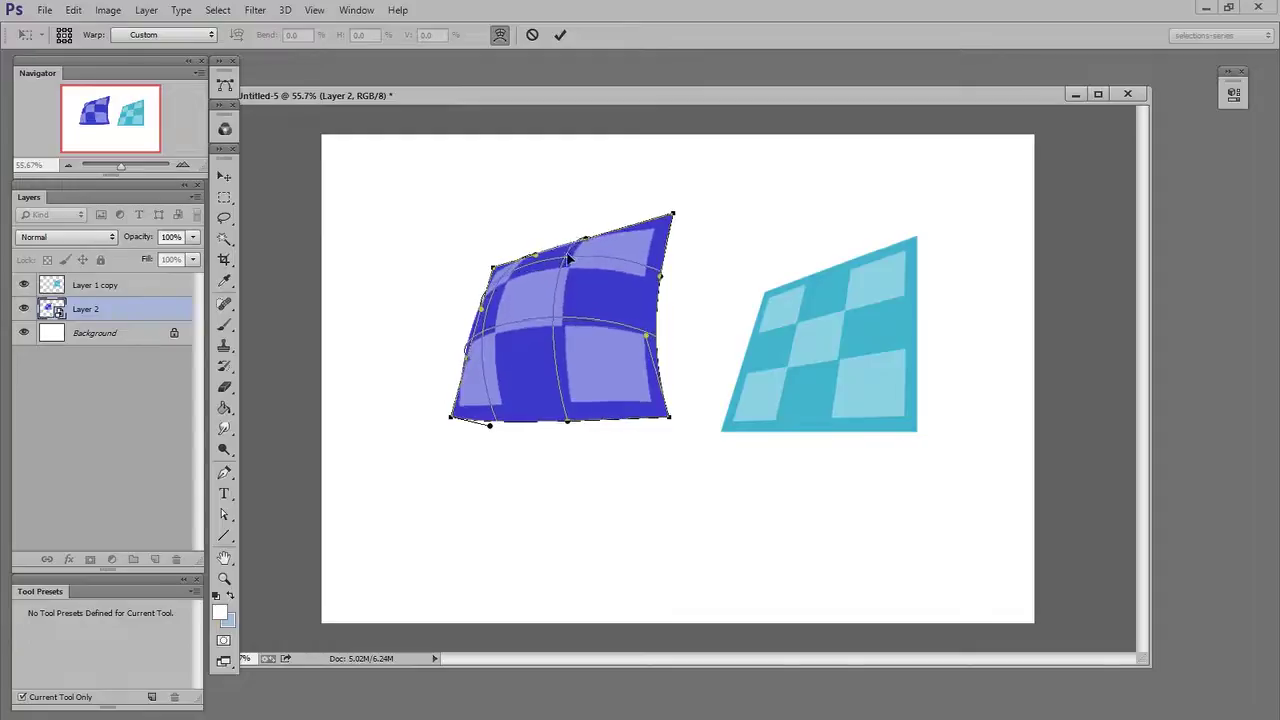
left_click_drag(568, 253, 613, 250)
left_click_drag(548, 314, 555, 319)
left_click_drag(647, 335, 661, 341)
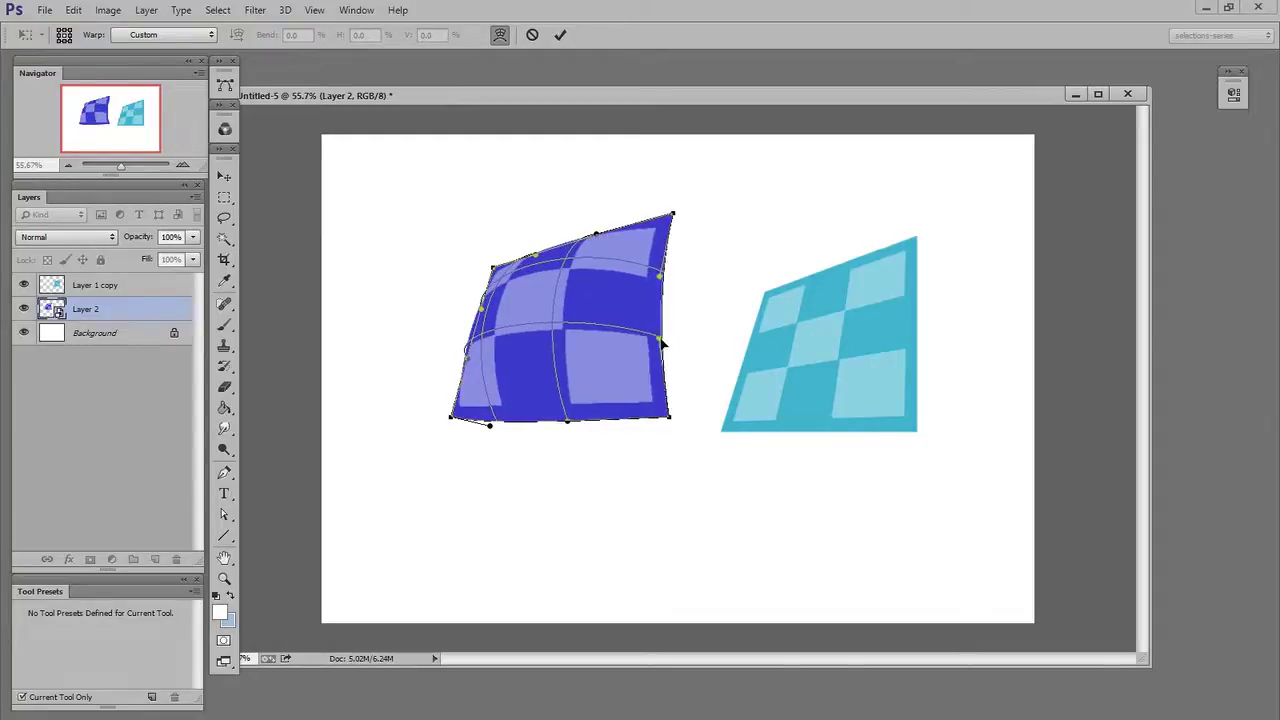
key("Return")
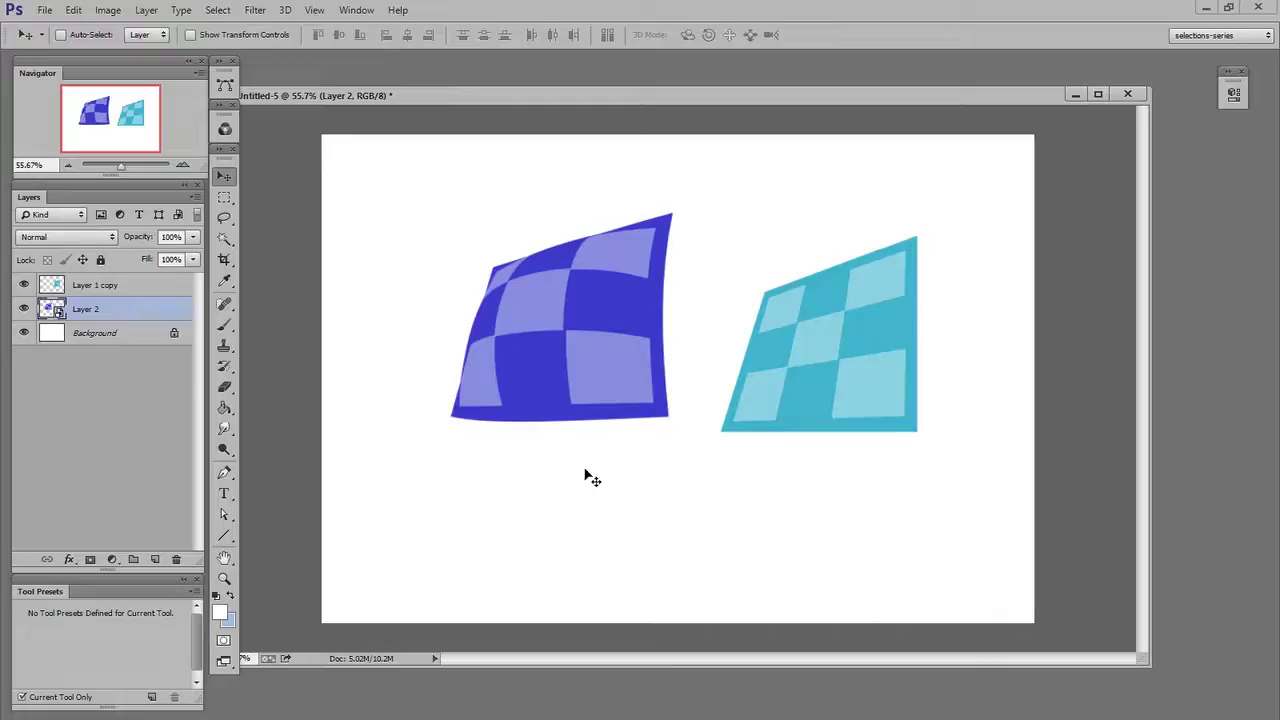
- Open the contents of the Layer 2 smart object, and resize and place its window beside the warped shape
double_click(52, 310)
left_click_drag(284, 77, 847, 169)
left_click_drag(943, 541, 1022, 598)
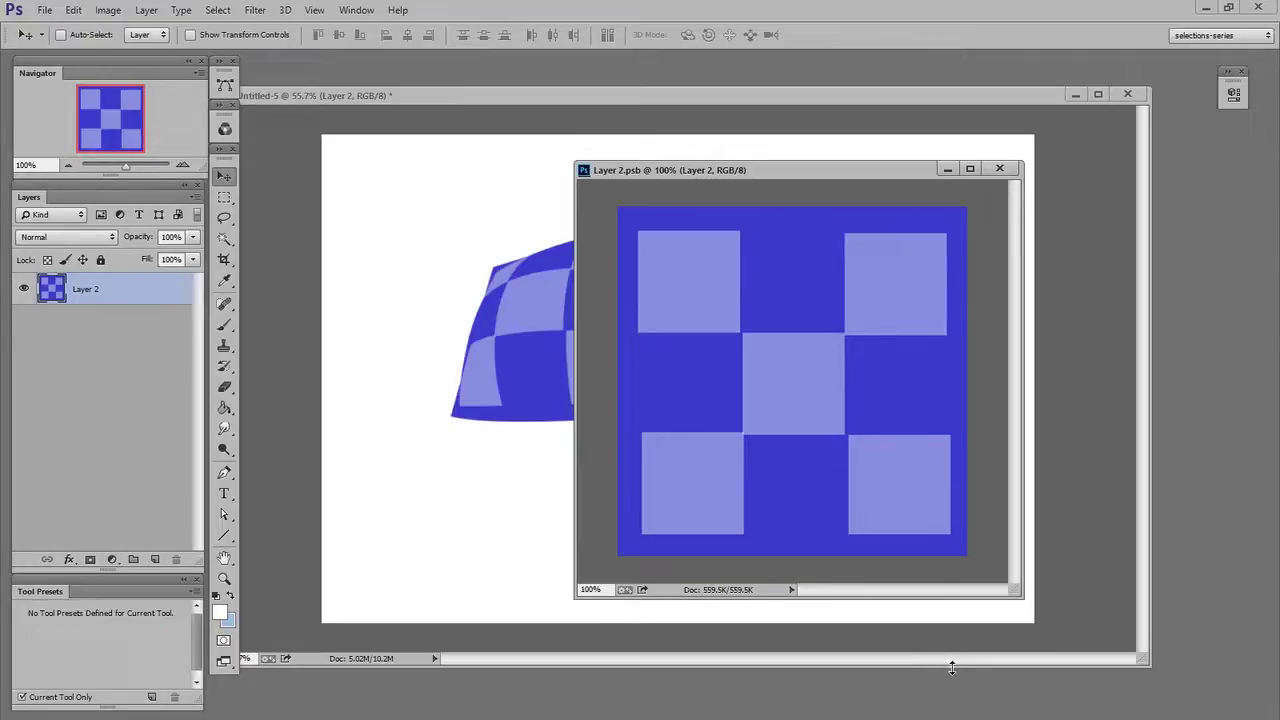
left_click_drag(678, 174, 864, 255)
left_click(757, 160)
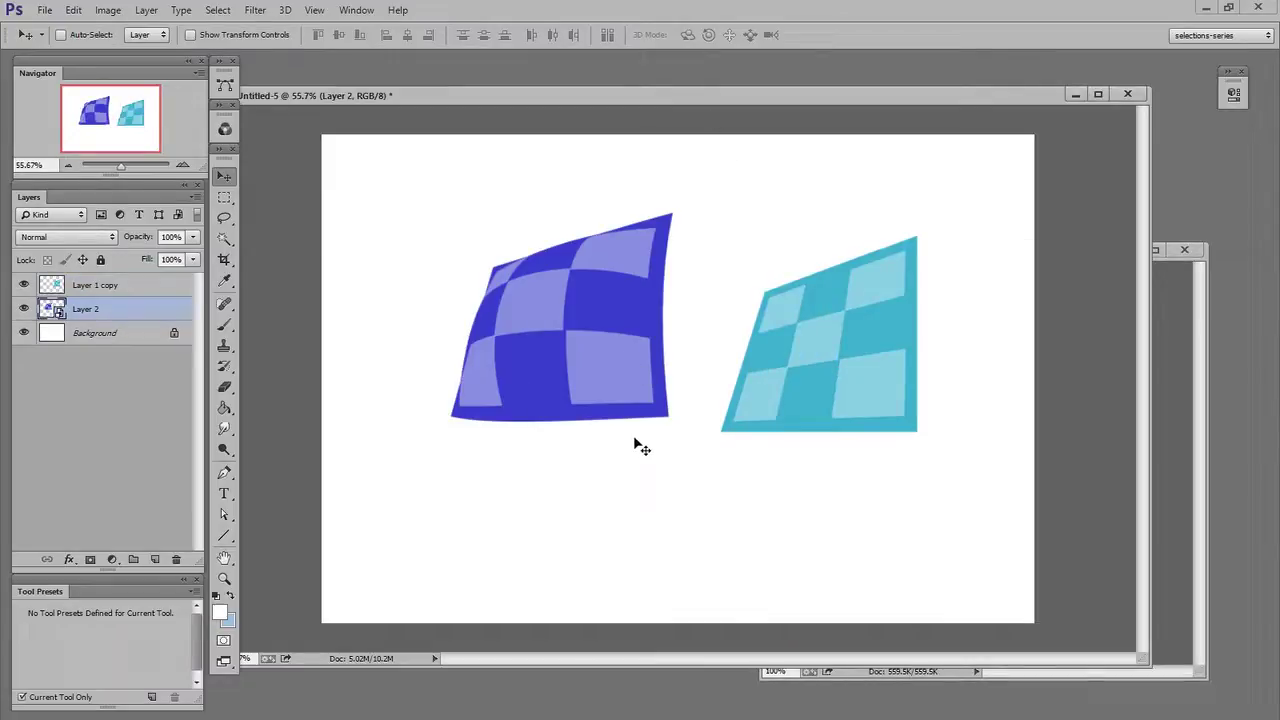
left_click(1160, 470)
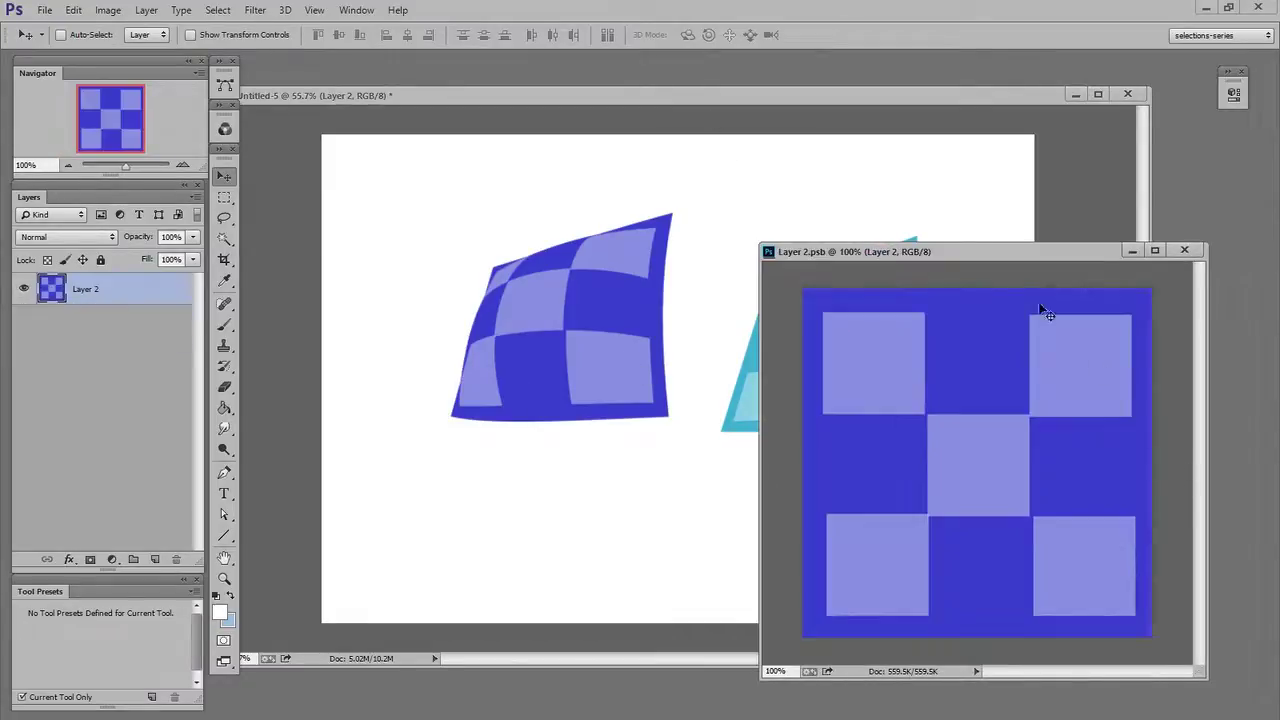
left_click_drag(943, 250, 859, 236)
- Paint a solid red (ff1717) circle with a 150 px brush on a new layer over the pattern's center
key("b")
right_click(821, 445)
left_click(853, 547)
left_click(758, 466)
type("nff0000")
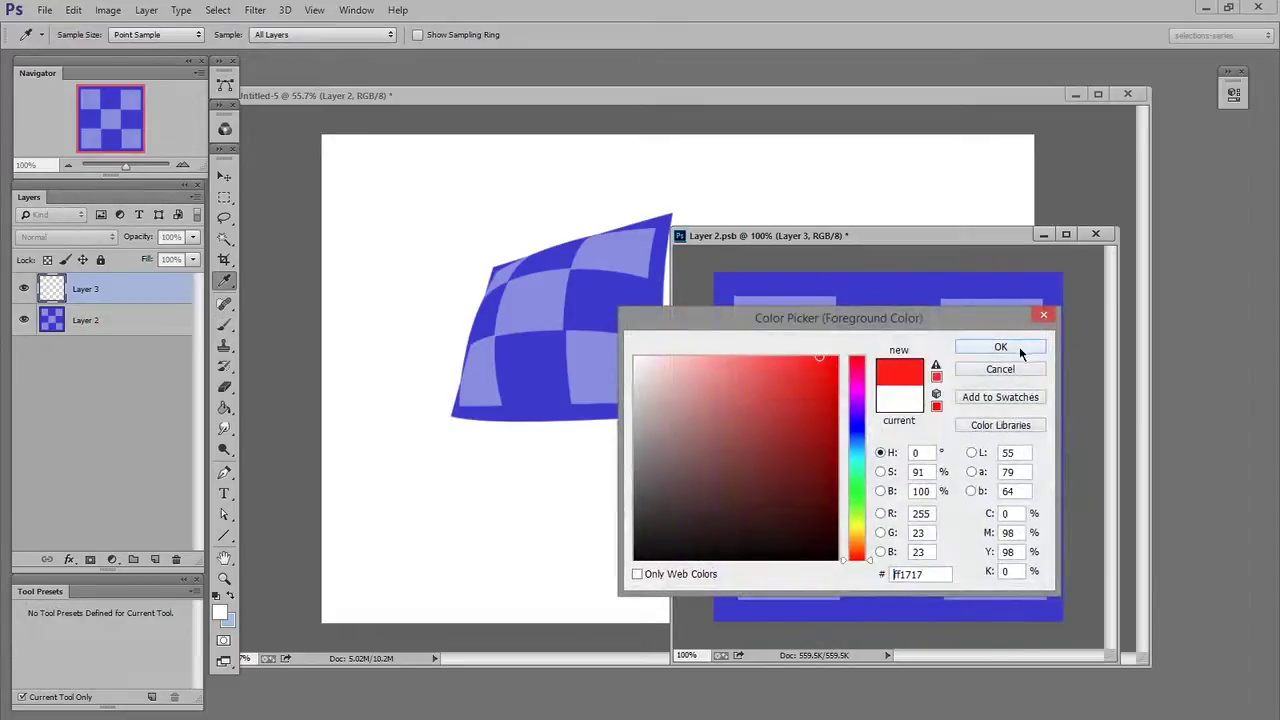
left_click(1000, 346)
left_click(887, 418)
key("ctrl+z")
left_click(897, 447)
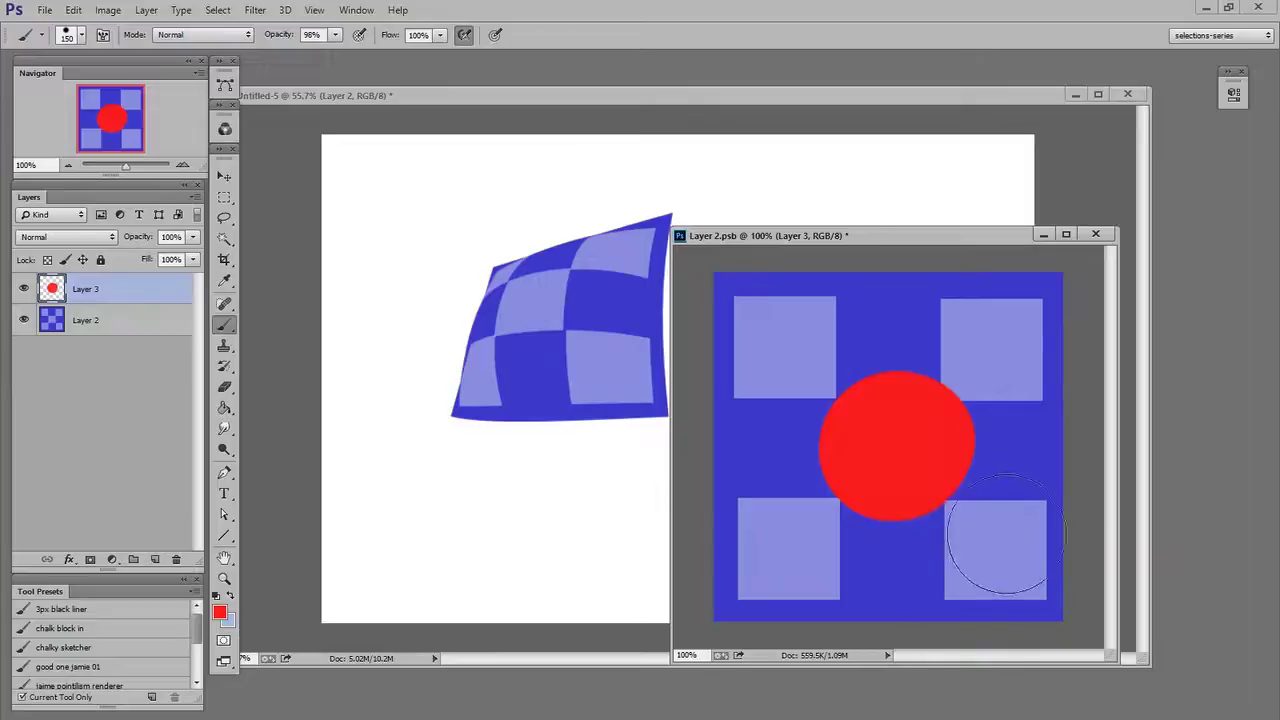
- Save Layer 2.psb to update the warped shape, and narrow the main document's window so both documents are visible
key("ctrl+s")
key("ctrl+w")
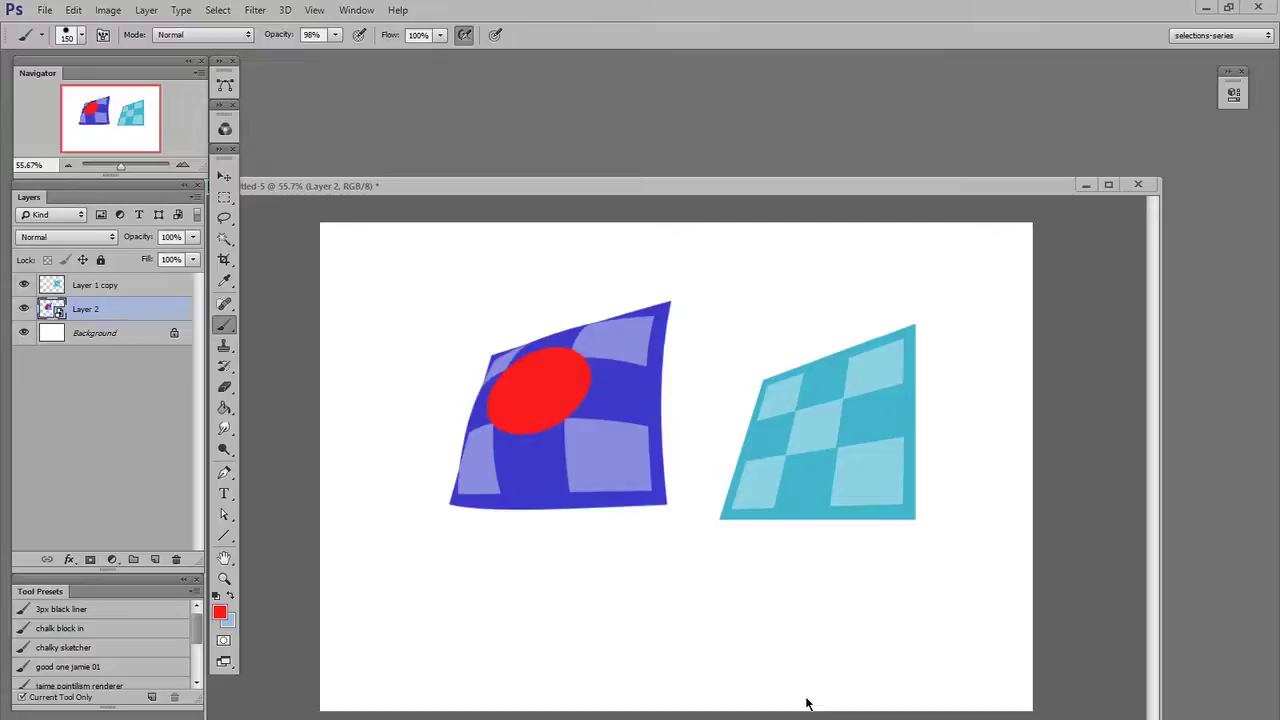
left_click_drag(1160, 524, 848, 523)
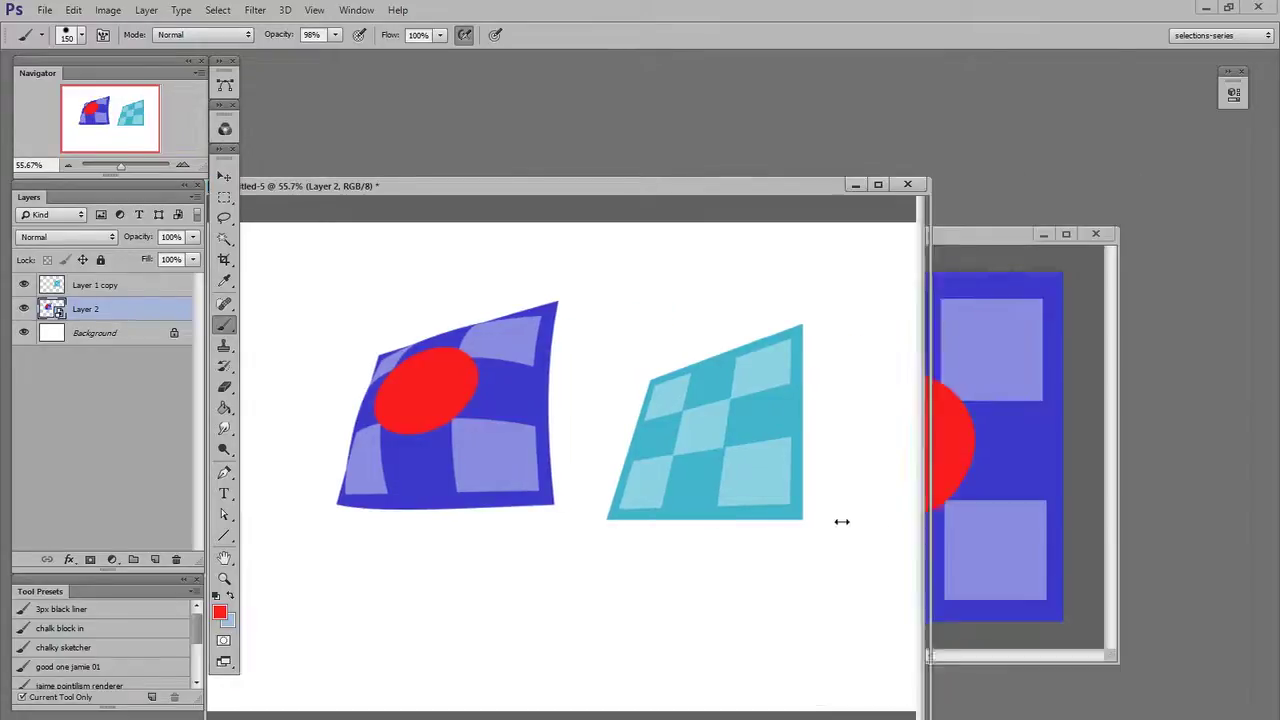
left_click(1091, 539)
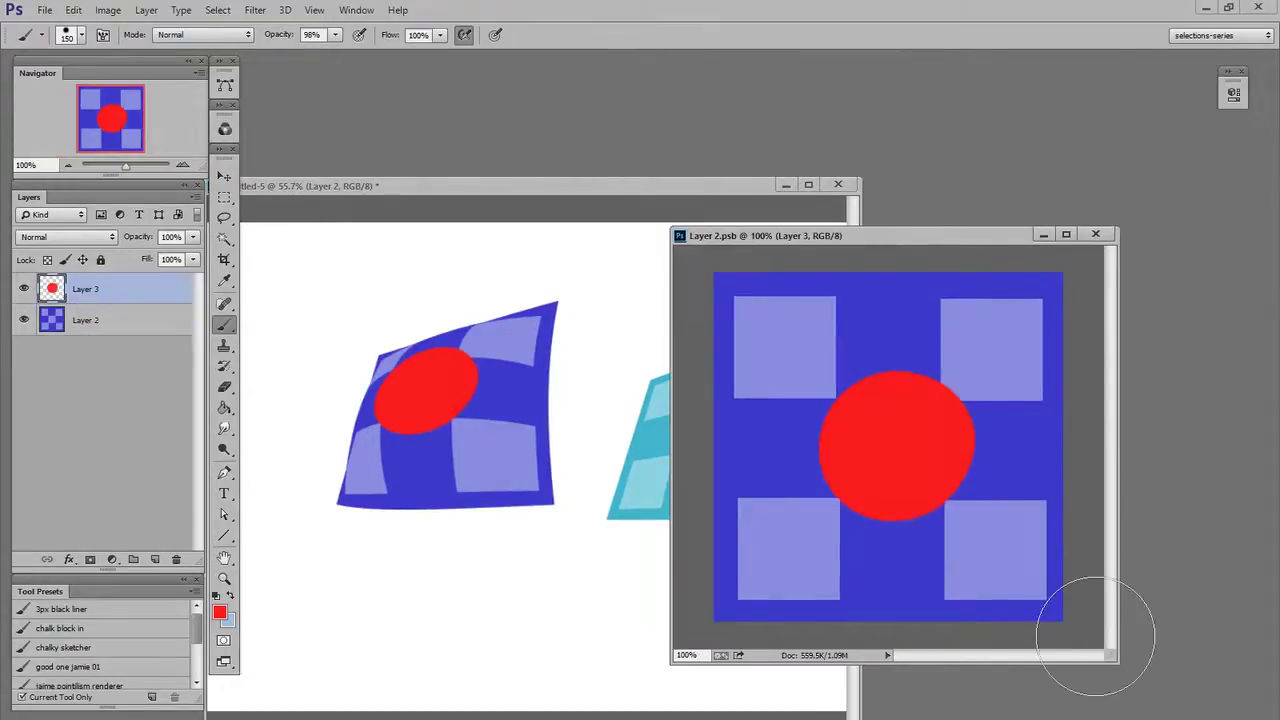
- Paste the sticker artwork into Layer 2.psb, scale it down to cover the square canvas, and save the file
key("ctrl+v")
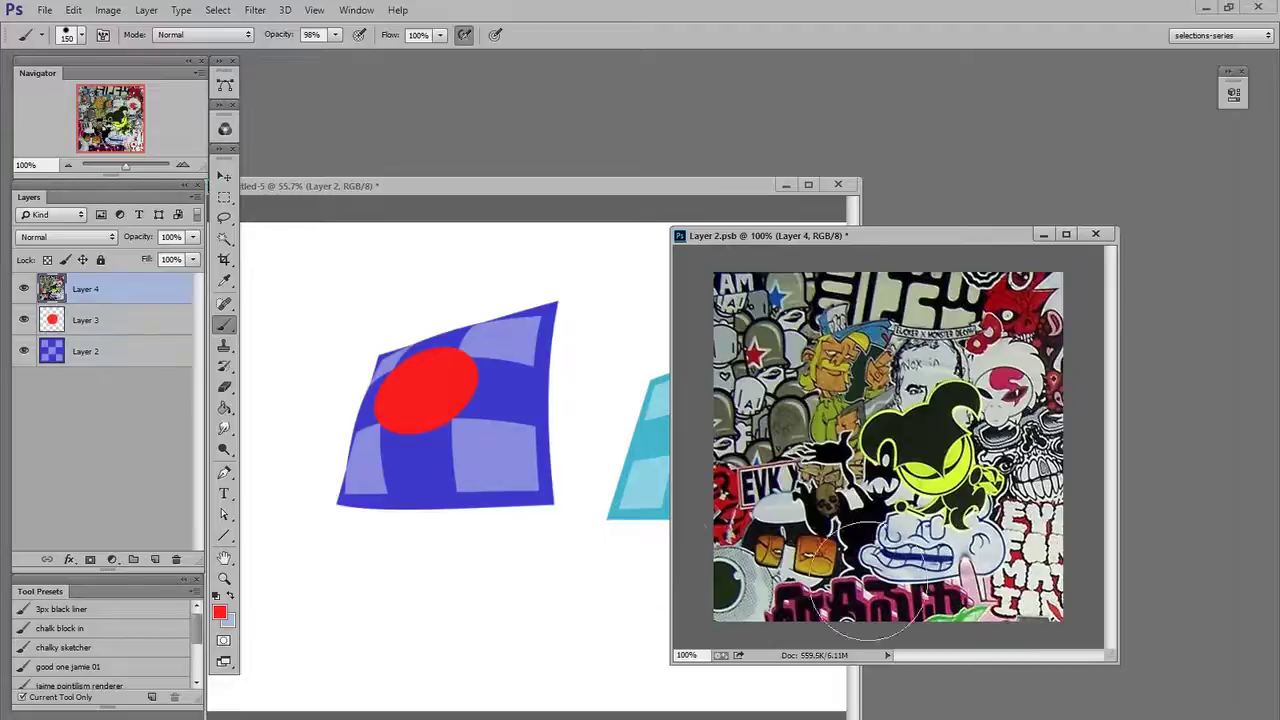
key("v")
left_click_drag(819, 507, 850, 495)
left_click_drag(950, 546, 856, 479)
key("ctrl+t")
left_click_drag(771, 274, 832, 316)
left_click_drag(970, 528, 862, 497)
key("Return")
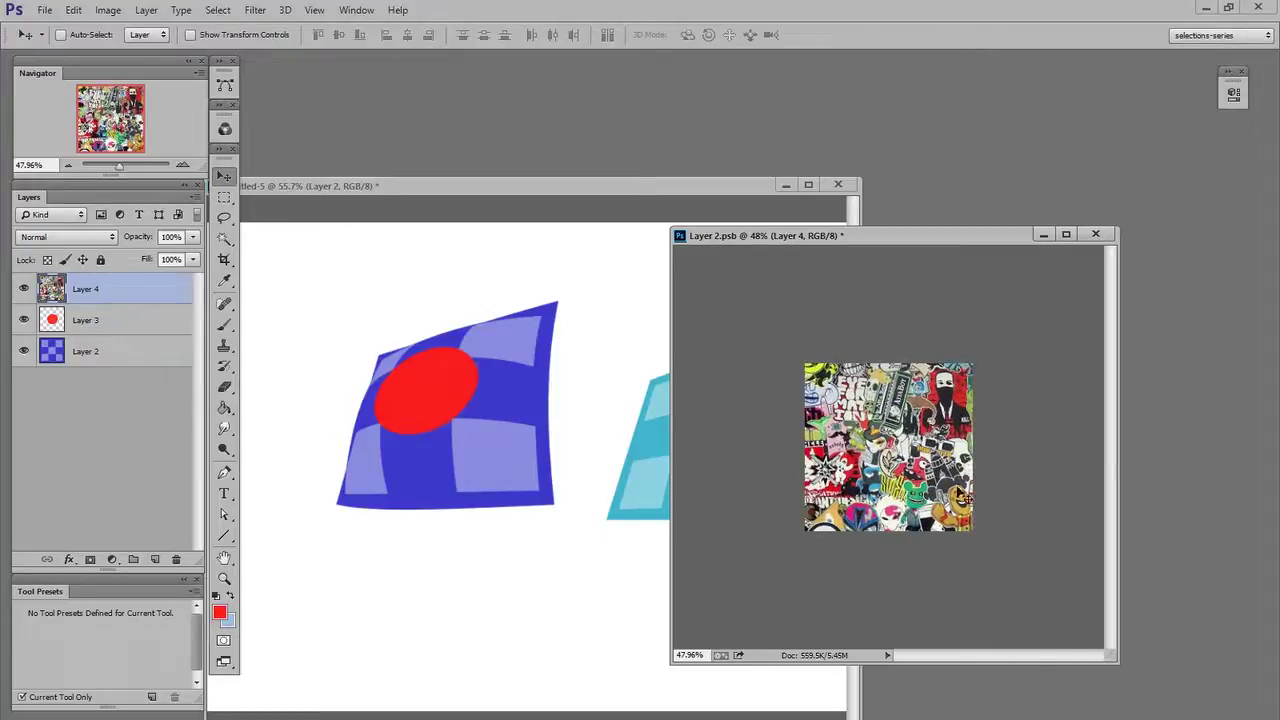
key("ctrl+s")
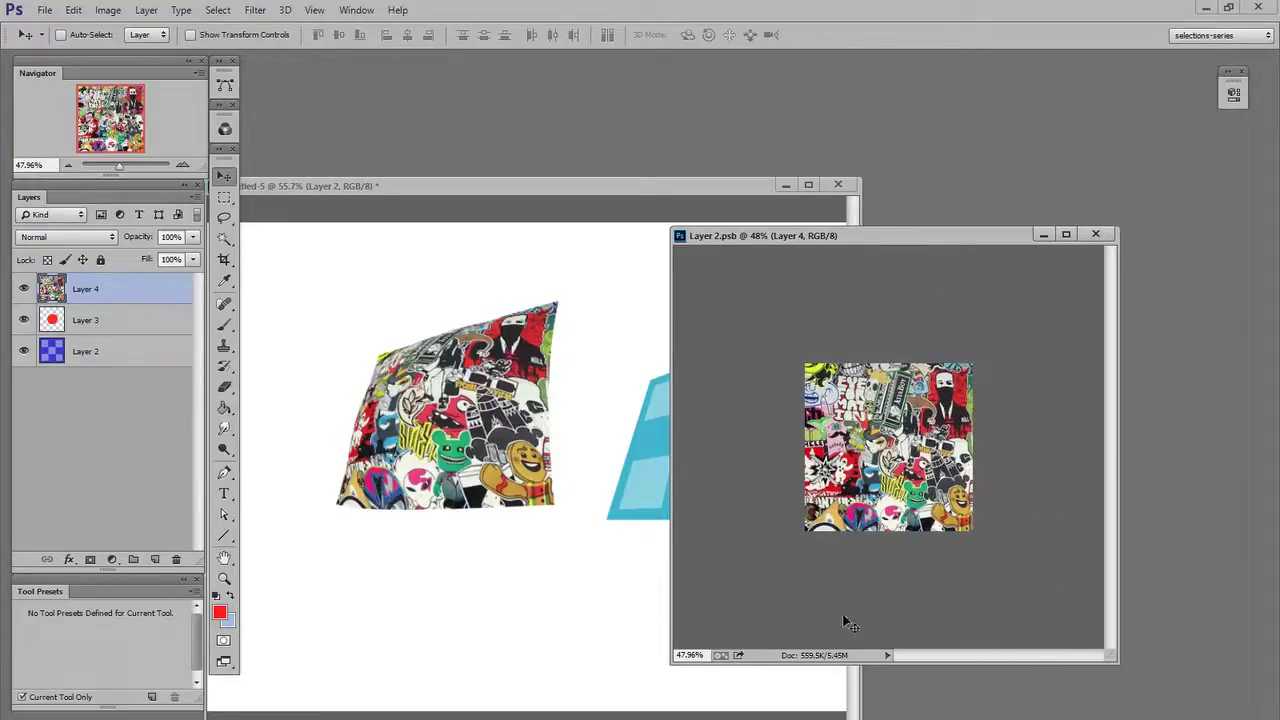
- Deselect the layers in Layer 2.psb, and bring the main document's window to the front
left_click(139, 471)
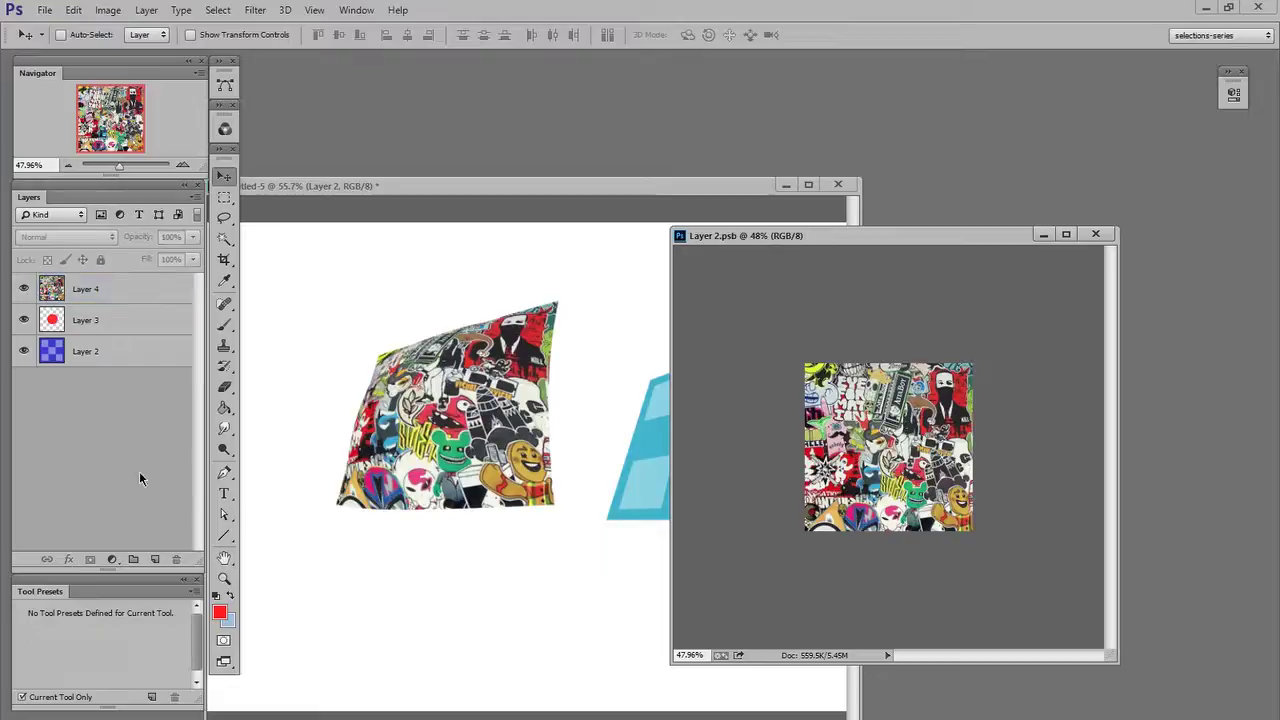
left_click(622, 187)
left_click_drag(622, 187, 694, 181)
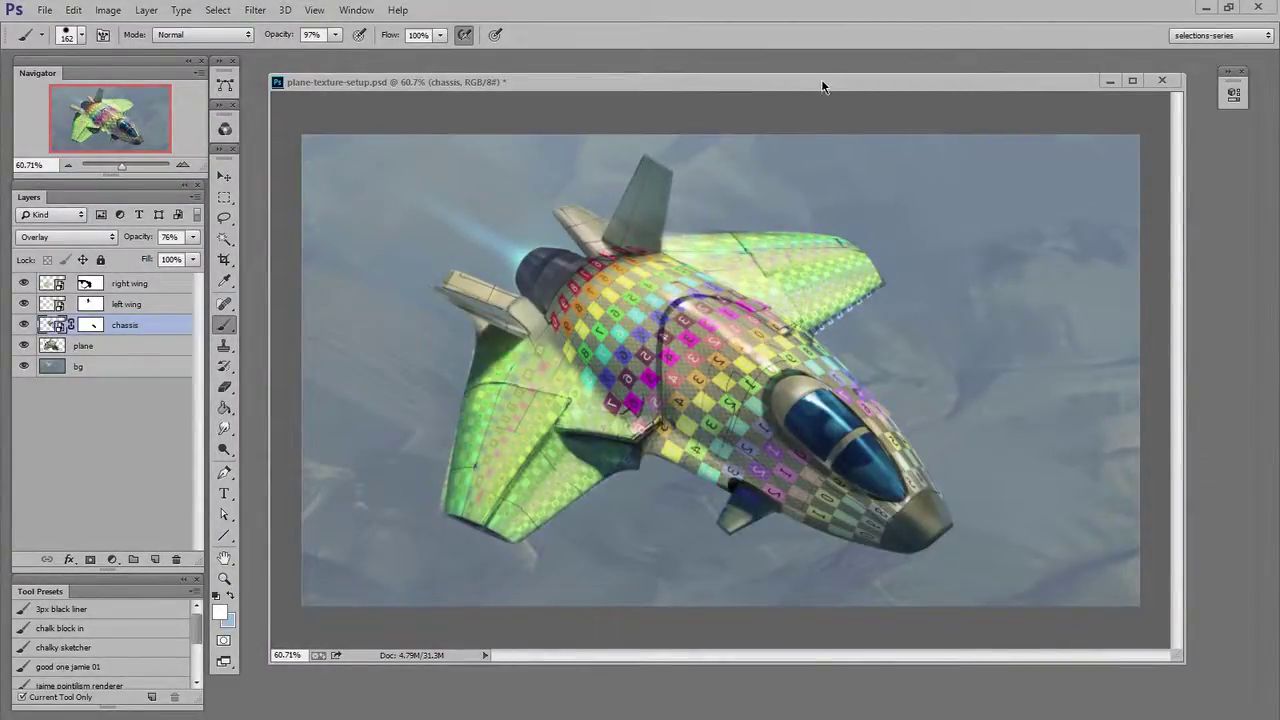
- Toggle the plane's chassis layer off and on, and open its smart object contents in a repositioned window
left_click_drag(820, 88, 823, 88)
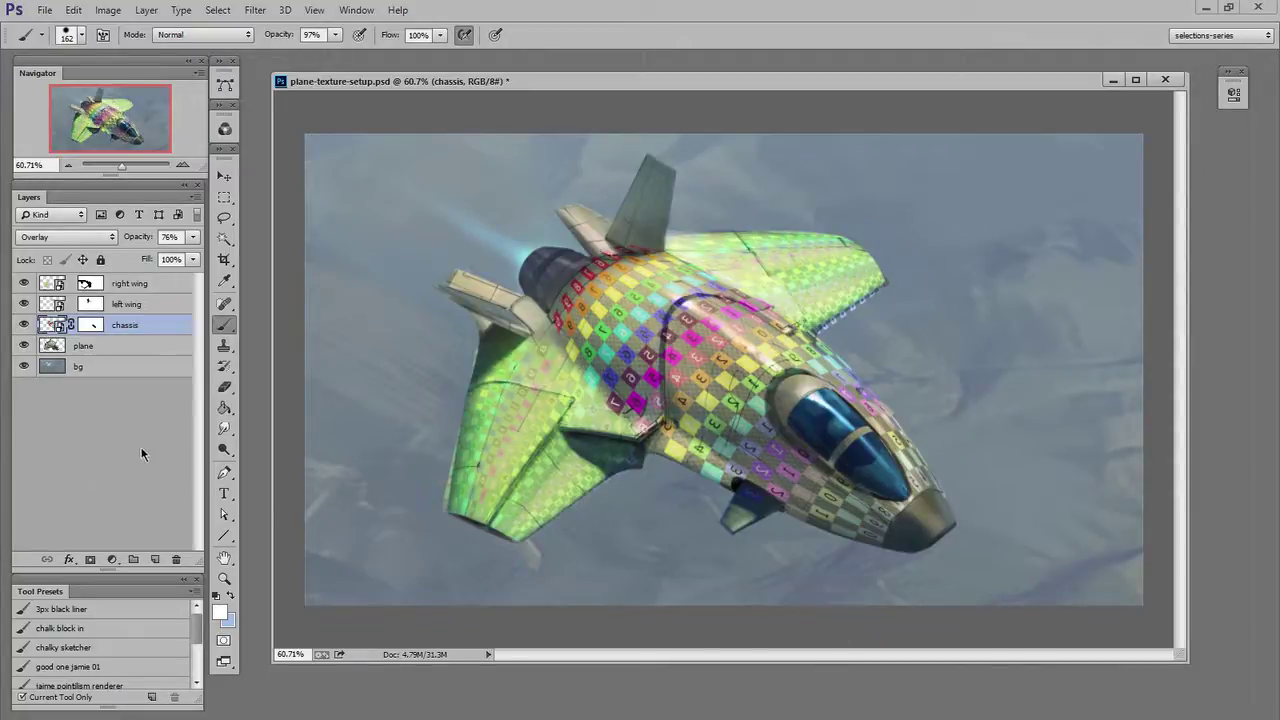
left_click(24, 324)
left_click(24, 324)
double_click(48, 326)
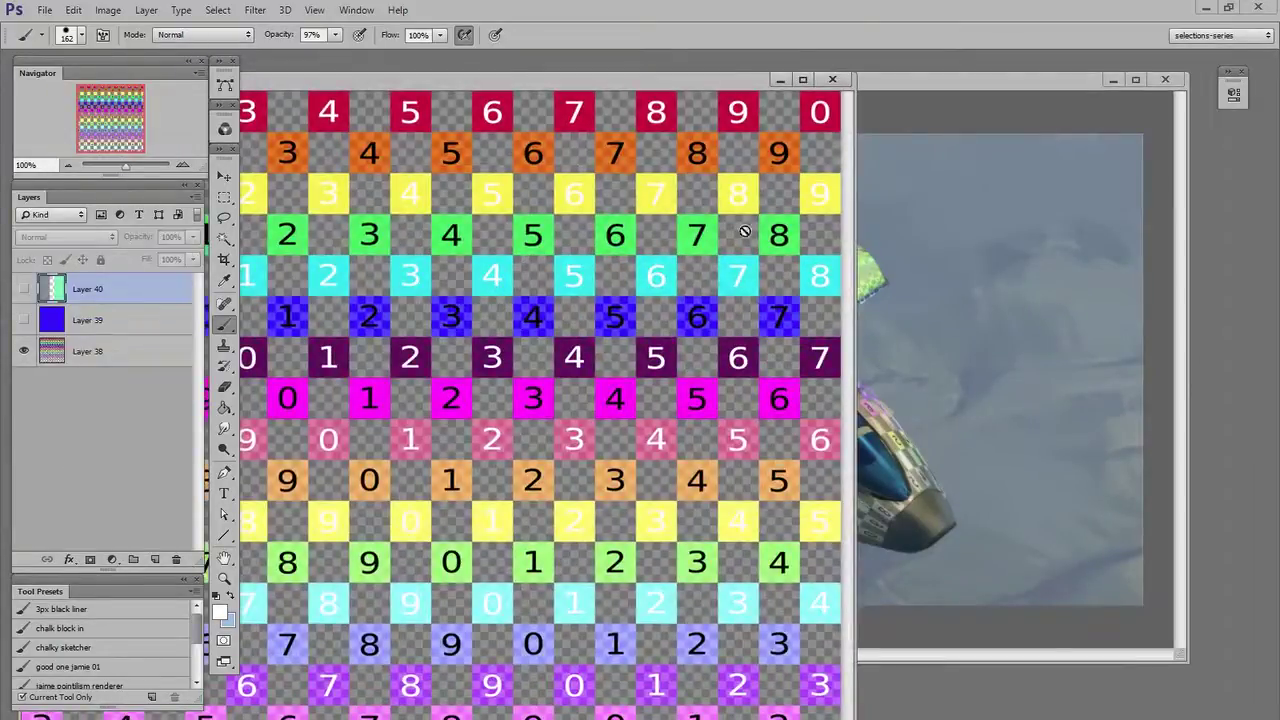
key("ctrl+space")
left_click_drag(729, 338, 660, 353)
left_click_drag(725, 78, 974, 117)
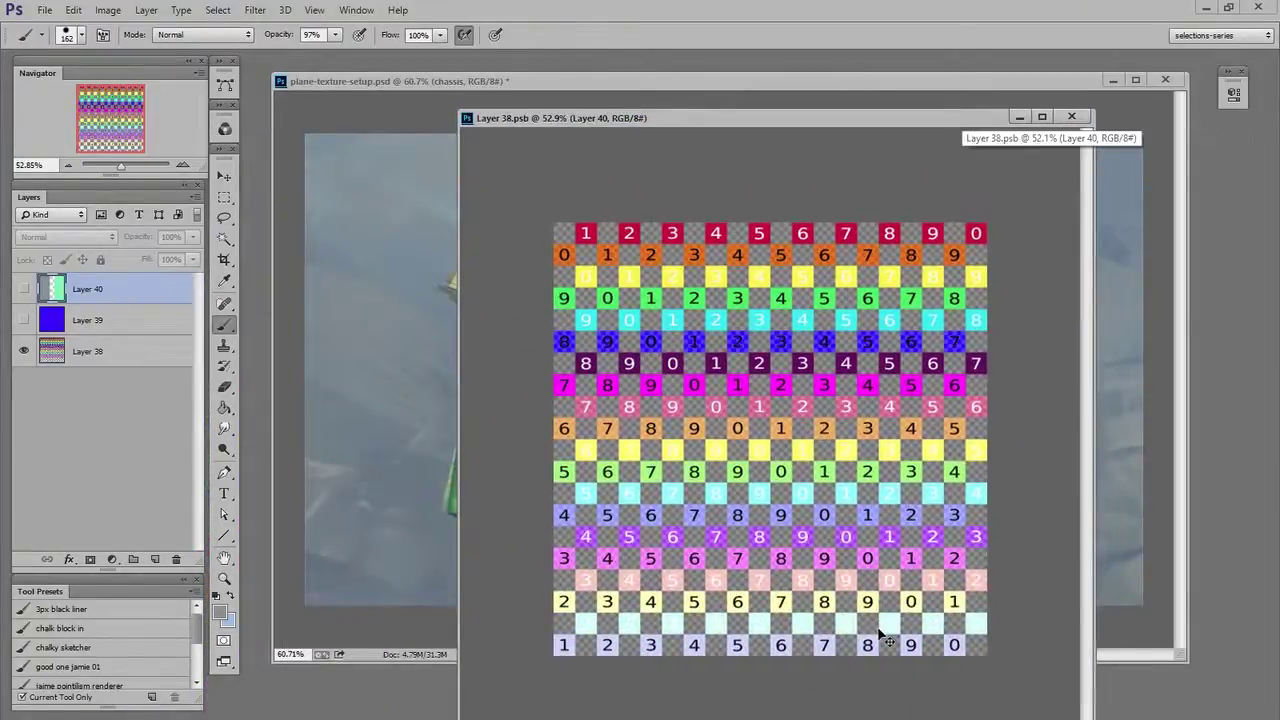
- Paste the sticker artwork into Layer 38.psb, scale it to 105.88% width and 116.19% height to cover the canvas, and save
key("ctrl+v")
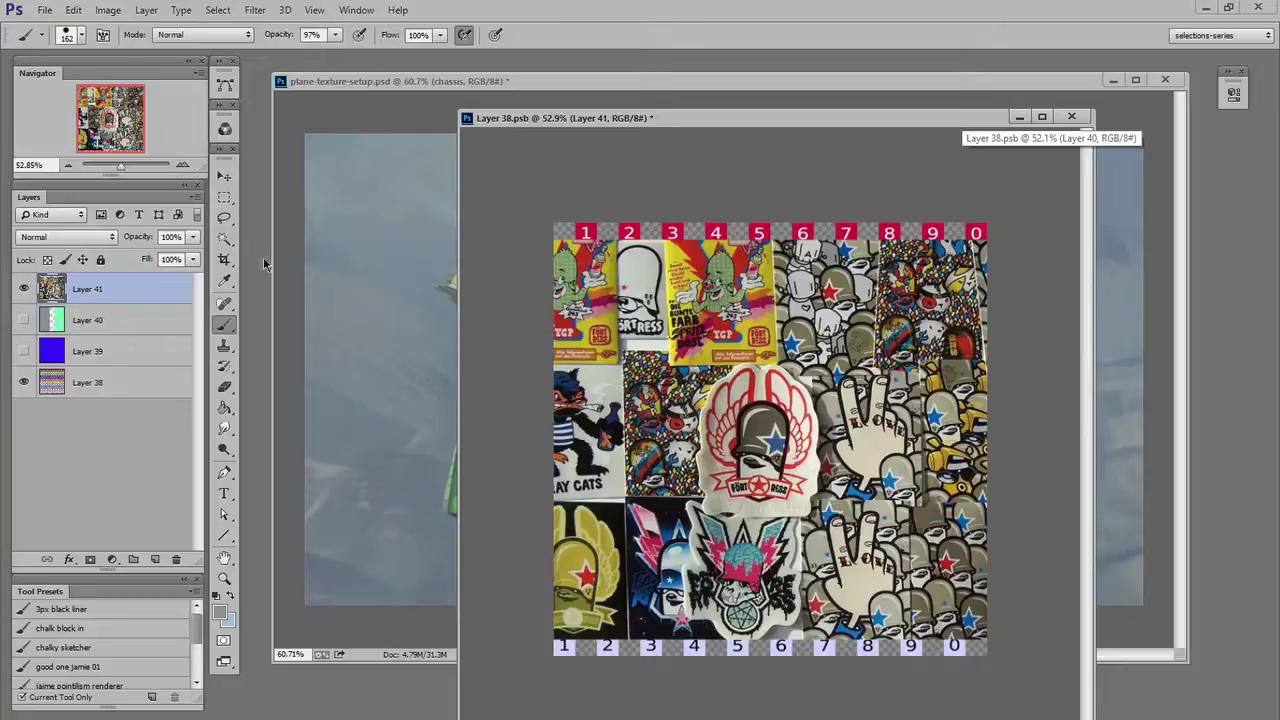
key("v")
left_click_drag(596, 400, 571, 415)
key("ctrl+t")
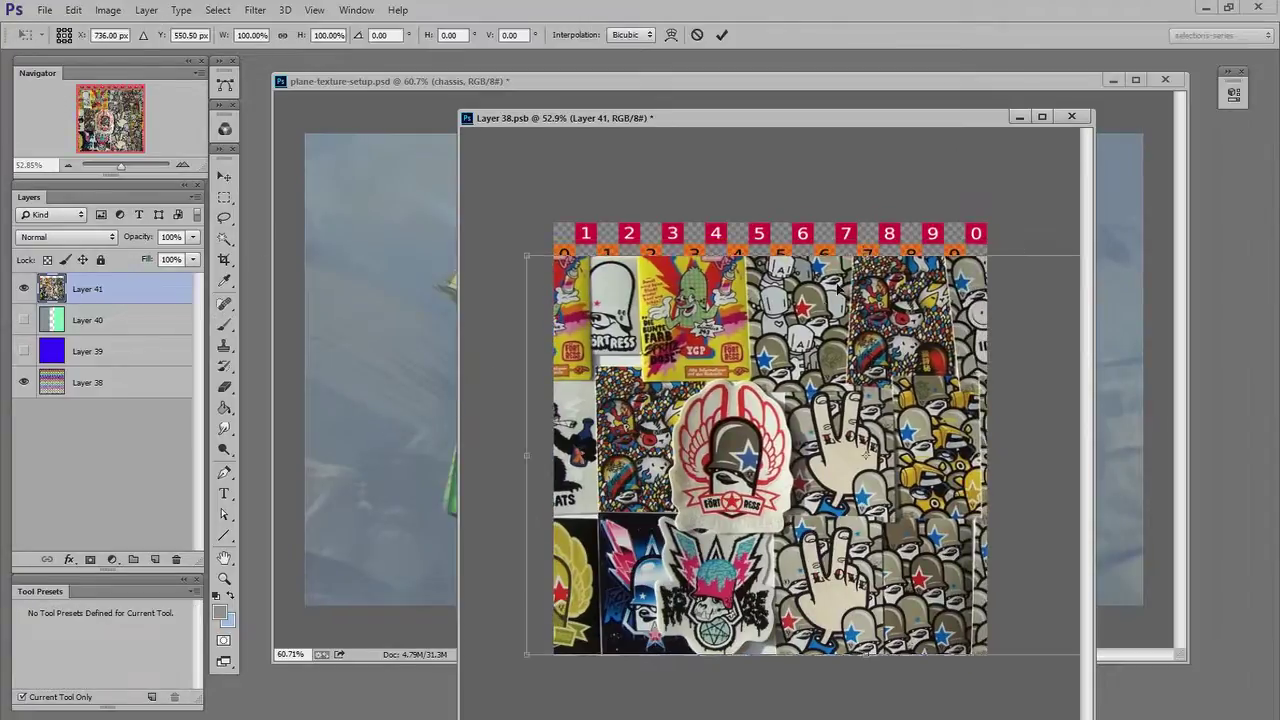
left_click_drag(689, 481, 716, 402)
left_click_drag(553, 579, 513, 643)
left_click_drag(904, 605, 878, 625)
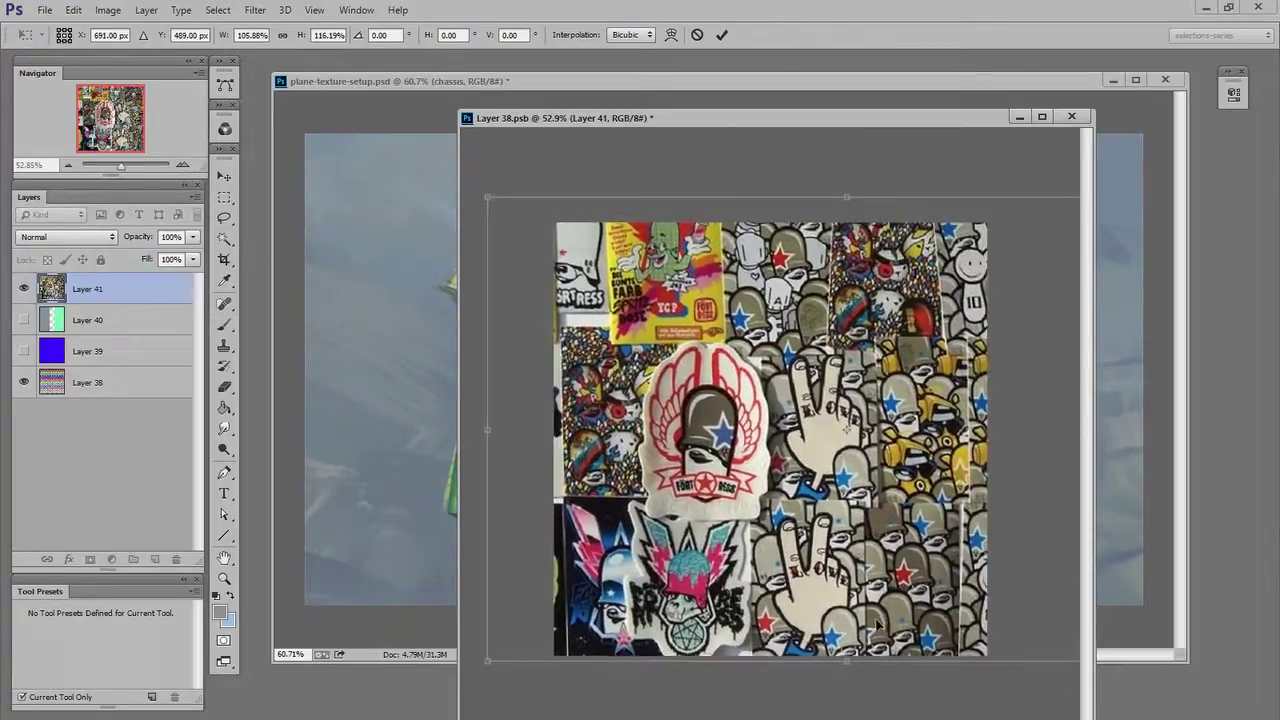
key("Return")
key("ctrl+s")
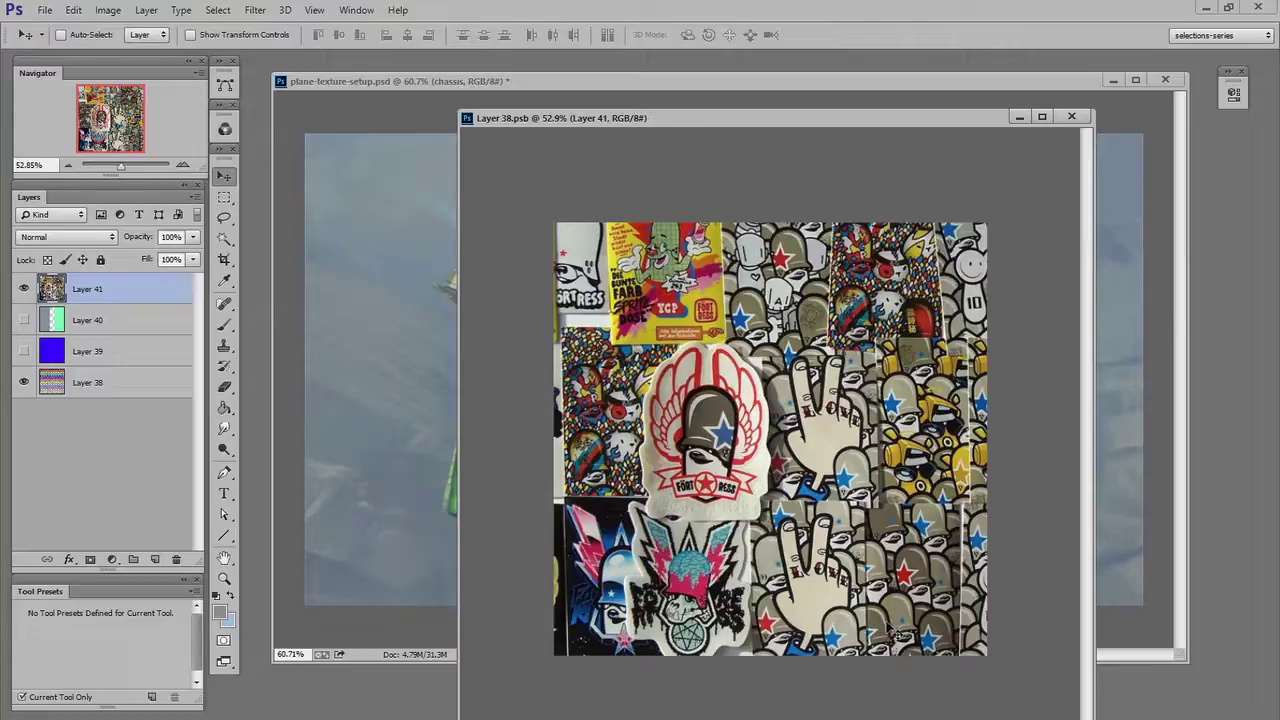
- Close Layer 38.psb, and paint straight yellow guide lines boxing in the fuselage on Layer 2 of the plane painting
key("ctrl+w")
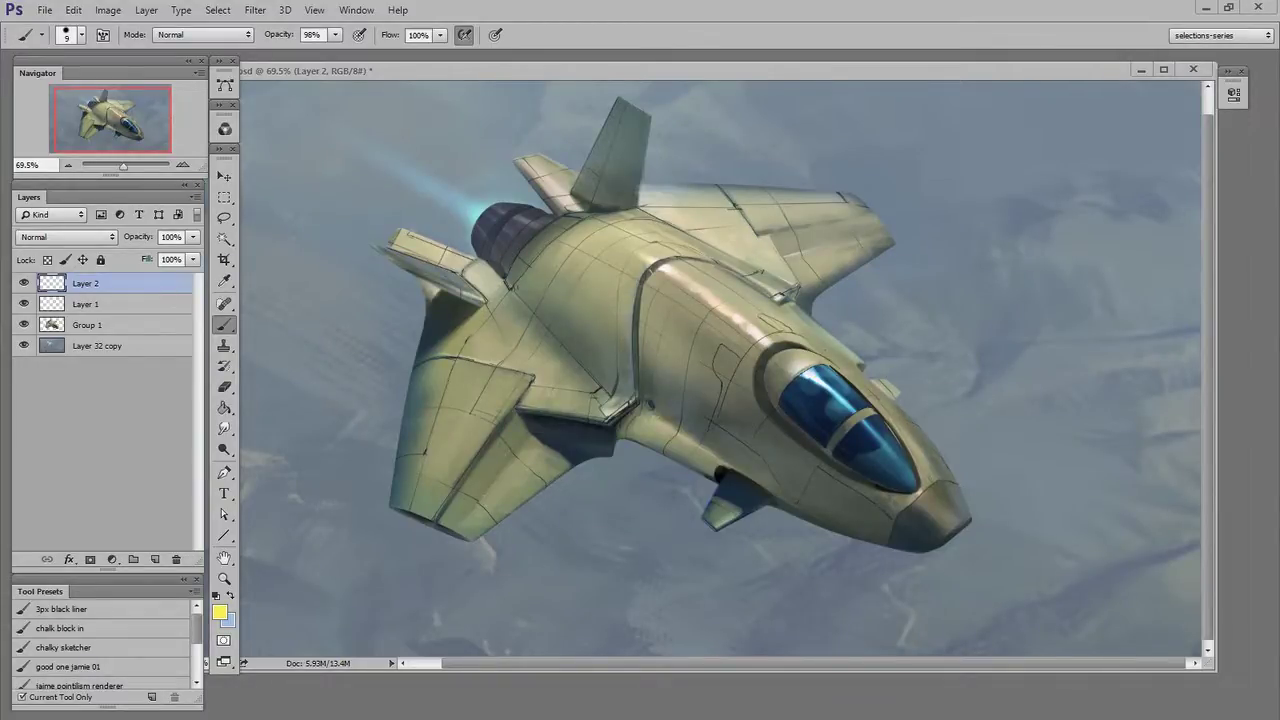
mouse_move(490, 297)
left_mouse_down()
mouse_move(634, 386)
mouse_move(860, 560)
mouse_move(978, 500)
mouse_move(576, 200)
left_mouse_up()
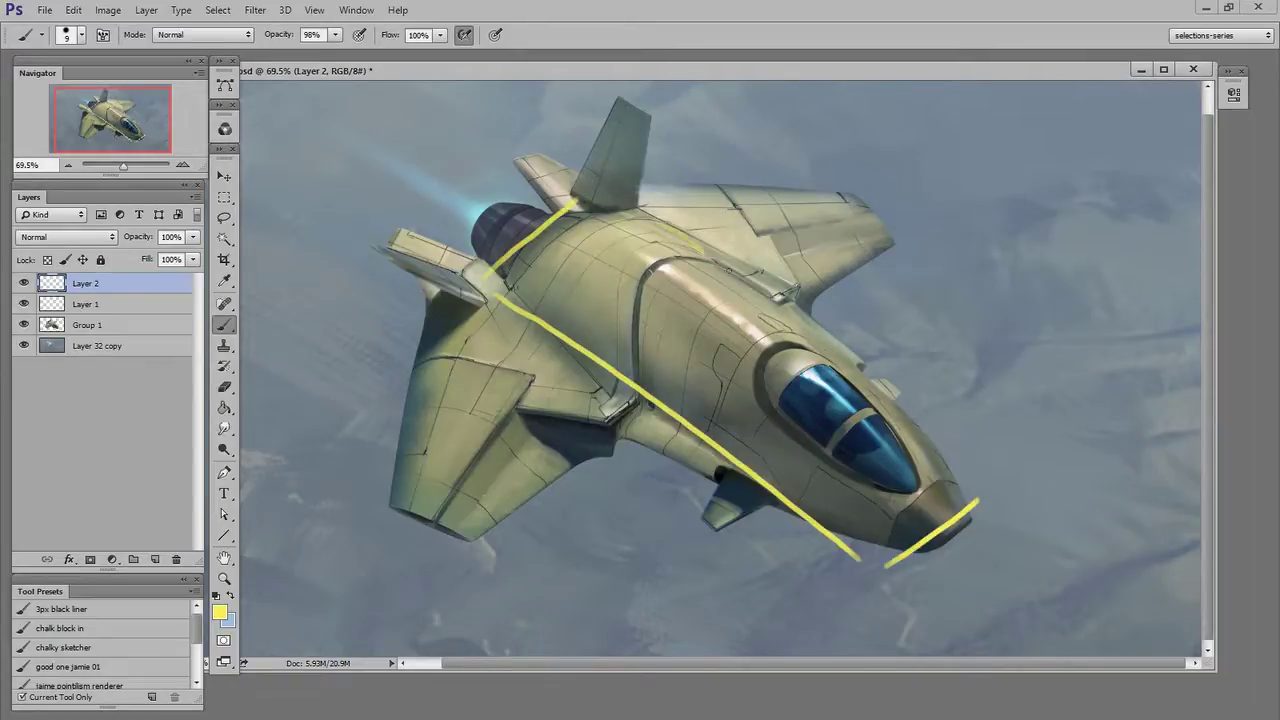
left_click_drag(705, 250, 1000, 482)
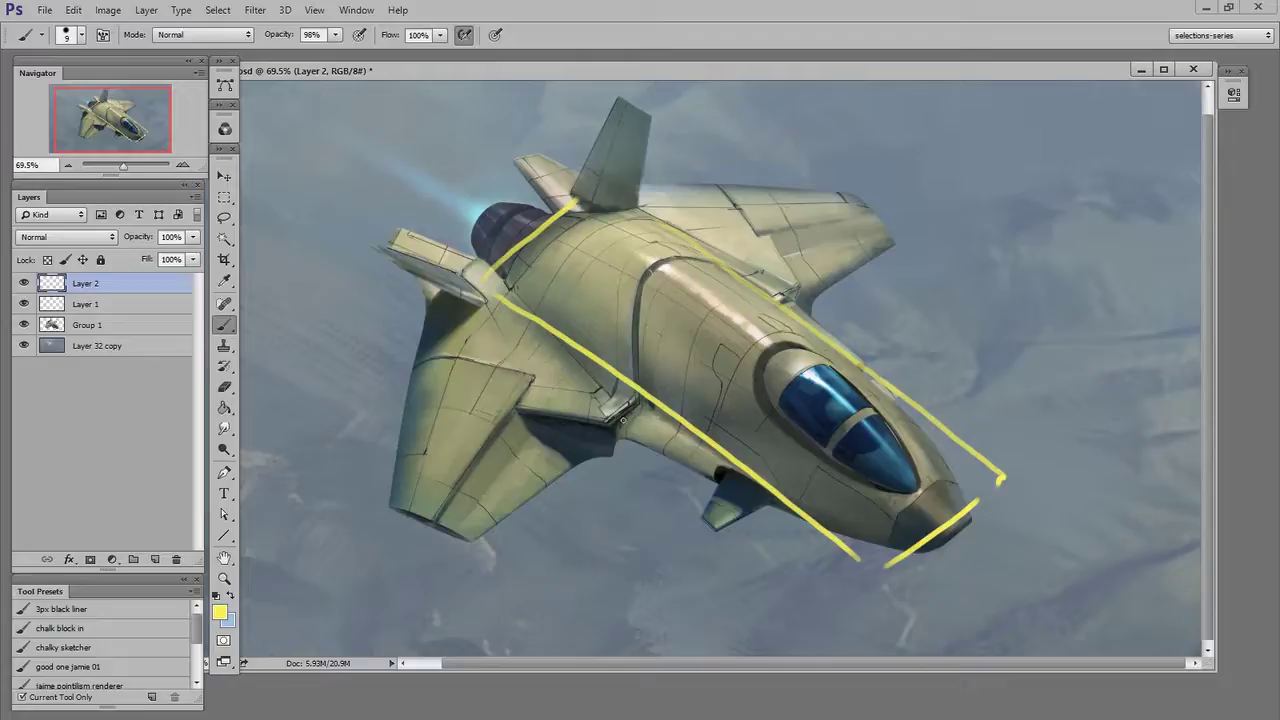
- Box in the near wing with four straight yellow guide lines along its edges and its joint with the fuselage
left_click_drag(640, 414, 478, 556)
left_click_drag(428, 313, 344, 488)
left_click_drag(355, 497, 505, 560)
left_click_drag(452, 316, 650, 420)
- Box in the far wing with straight yellow lines along its edges and tip, and clean up the stray end with the Eraser
left_click_drag(800, 305, 903, 252)
left_click_drag(612, 183, 860, 202)
left_click_drag(843, 193, 905, 258)
key("e")
left_click(920, 262)
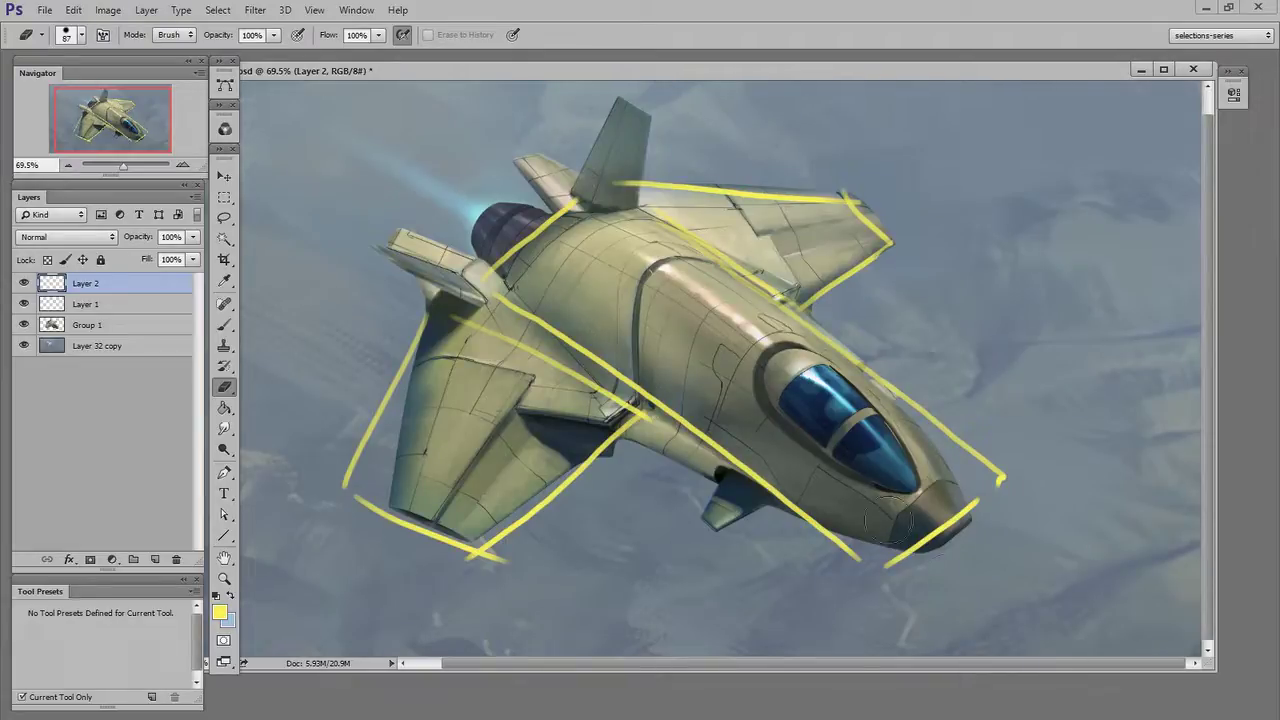
- Paint two curved cross-contours over the cockpit and mid fuselage, and two lengthwise contour lines from the engine to the nose
key("b")
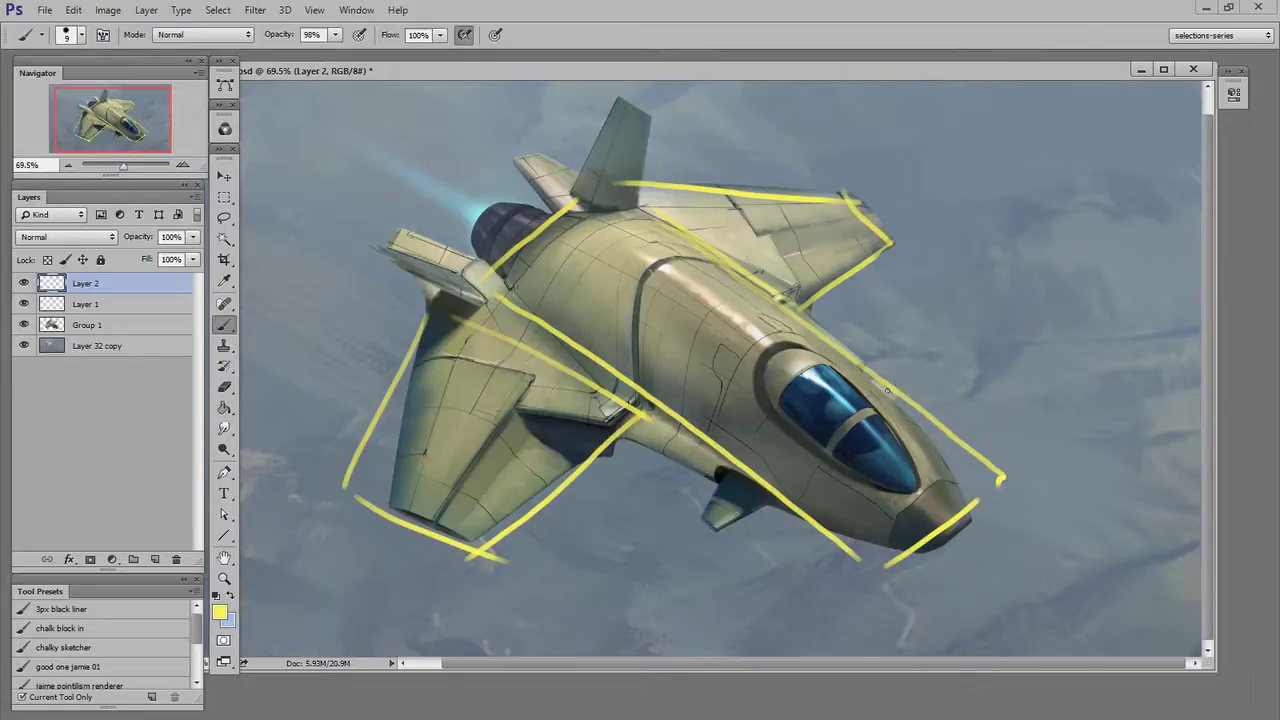
mouse_move(880, 378)
left_mouse_down()
mouse_move(840, 381)
mouse_move(787, 431)
mouse_move(768, 474)
left_mouse_up()
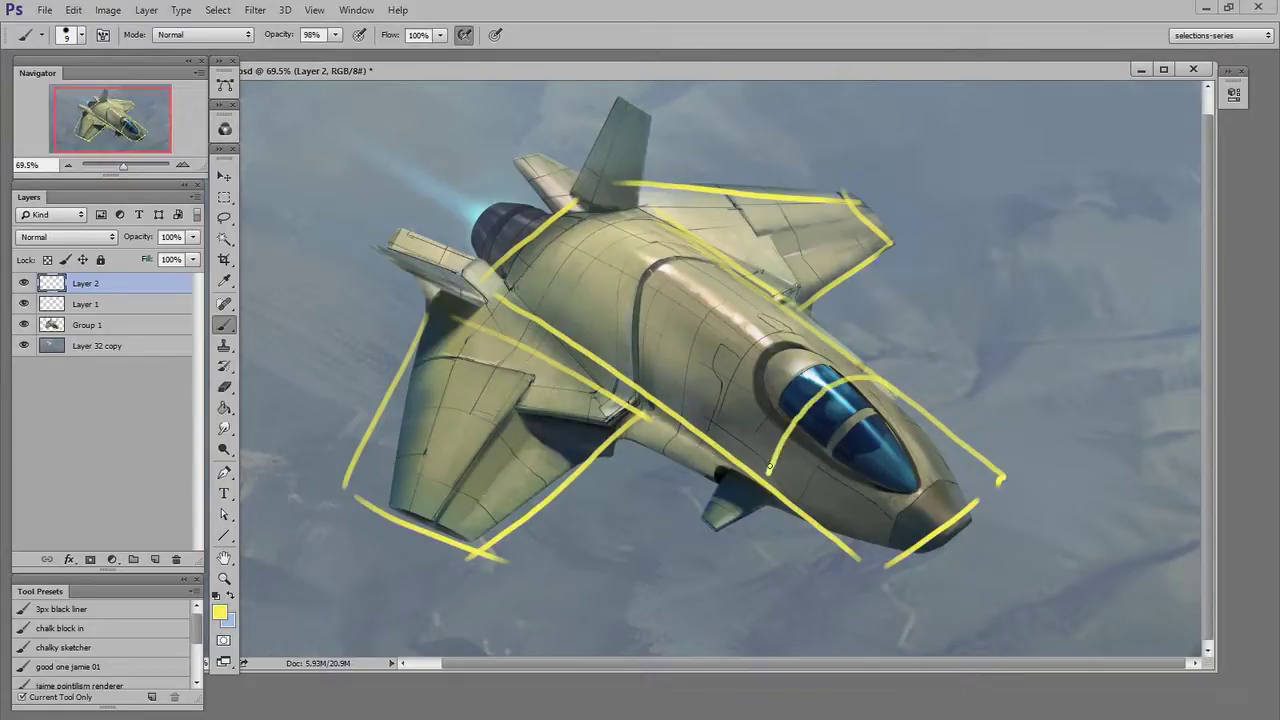
mouse_move(740, 278)
left_mouse_down()
mouse_move(690, 258)
mouse_move(642, 300)
mouse_move(608, 362)
mouse_move(613, 352)
left_mouse_up()
mouse_move(500, 255)
left_mouse_down()
mouse_move(577, 281)
mouse_move(710, 358)
mouse_move(918, 543)
left_mouse_up()
mouse_move(572, 210)
left_mouse_down()
mouse_move(725, 275)
mouse_move(830, 358)
mouse_move(968, 500)
left_mouse_up()
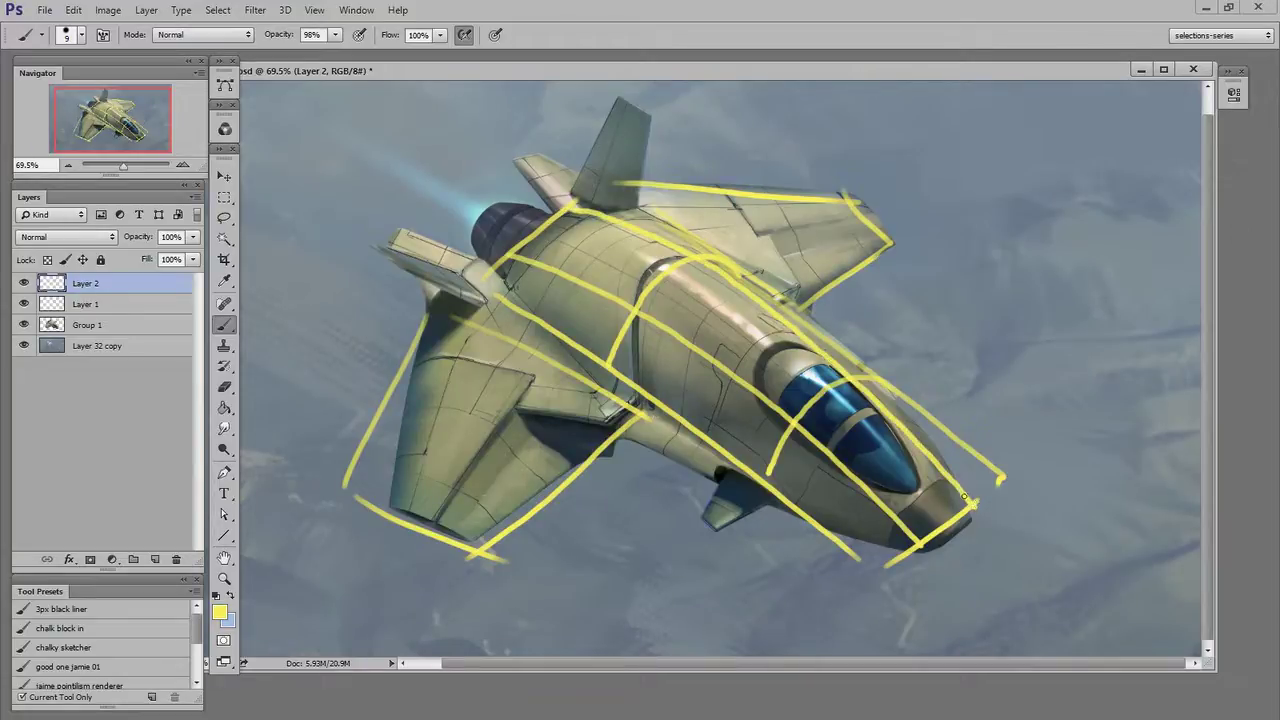
- Erase the fuselage's straight edges at the nose and tail, and repaint them as curves that wrap around the body
key("e")
mouse_move(883, 346)
left_mouse_down()
mouse_move(1013, 471)
mouse_move(876, 344)
mouse_move(1057, 563)
mouse_move(873, 374)
mouse_move(958, 543)
left_mouse_up()
key("b")
key("e")
key("b")
mouse_move(976, 498)
left_mouse_down()
mouse_move(927, 517)
mouse_move(885, 570)
mouse_move(942, 509)
mouse_move(976, 516)
left_mouse_up()
left_click_drag(886, 558, 860, 578)
key("e")
key("b")
mouse_move(502, 258)
left_mouse_down()
mouse_move(574, 204)
mouse_move(514, 268)
mouse_move(497, 317)
left_mouse_up()
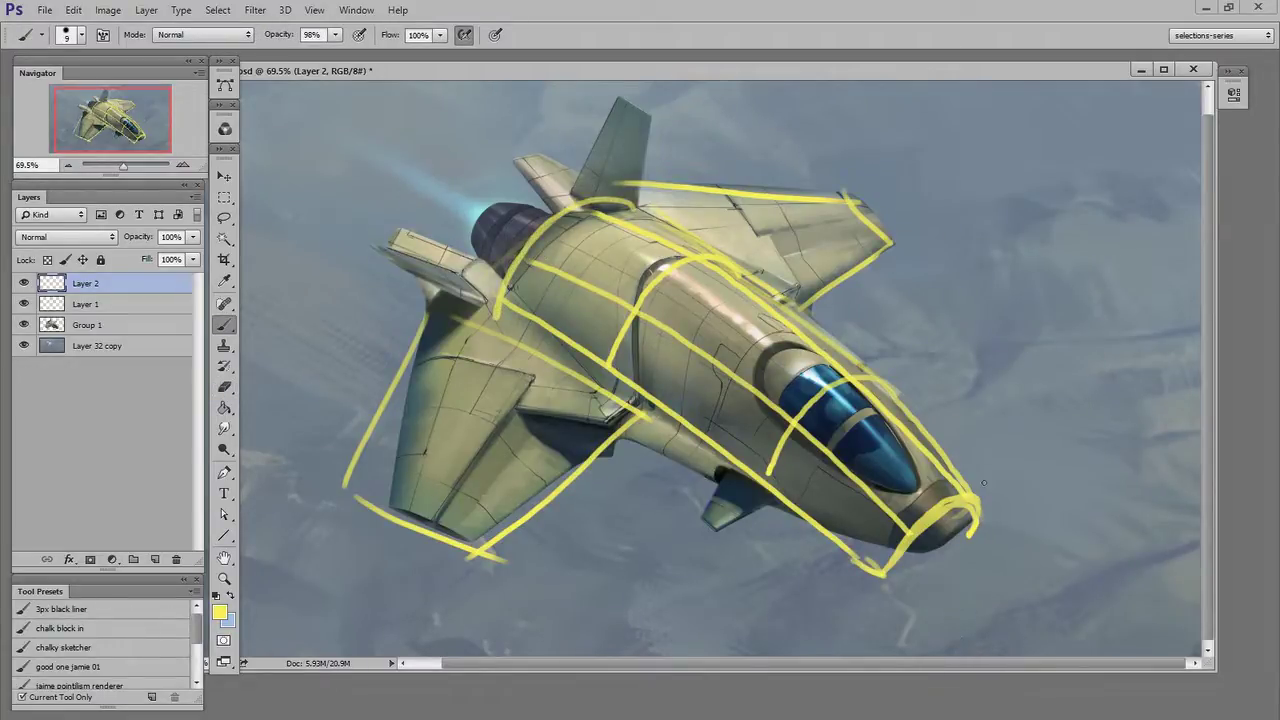
- Erase the near wing's straight outer edge, and paint two curved cross-contours over the wing's surface
key("e")
left_click_drag(425, 320, 350, 485)
key("b")
left_click_drag(410, 360, 550, 395)
left_click_drag(550, 398, 590, 470)
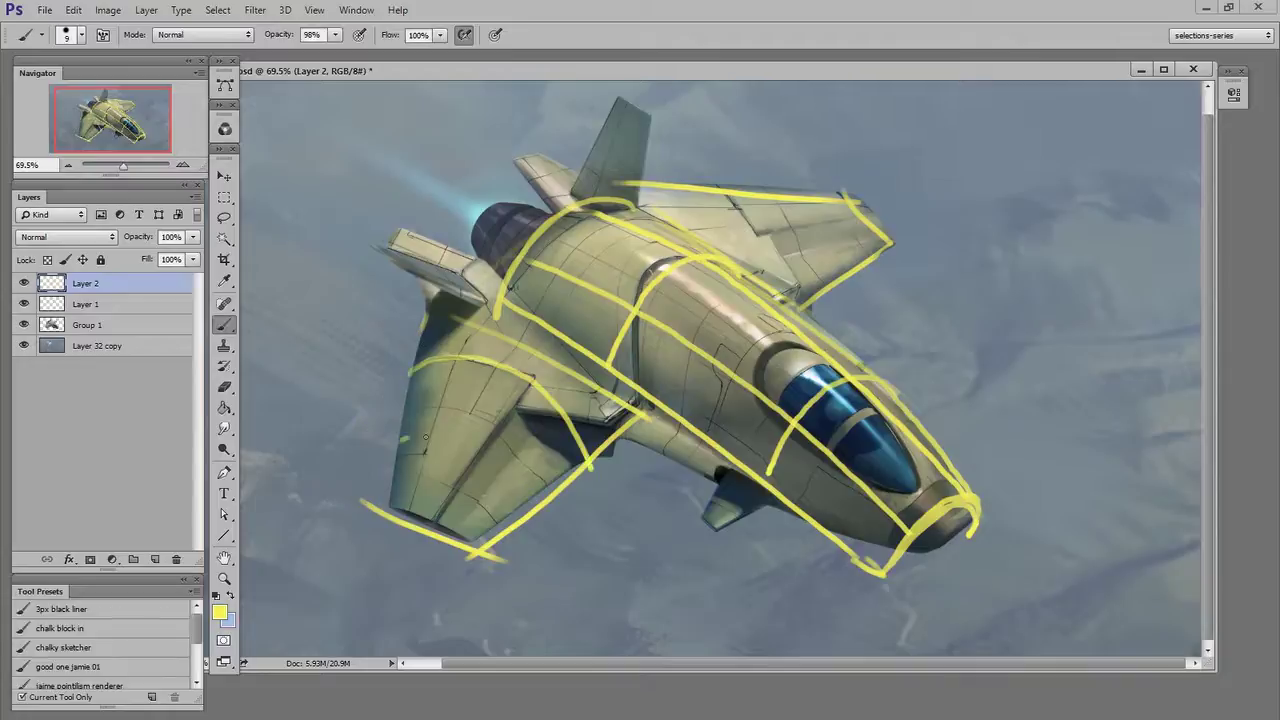
left_click_drag(408, 440, 540, 512)
- Clean up the near wing's stray lines with the Eraser, and paint lengthwise contours from the wing root to the tip
key("e")
key("b")
key("e")
left_click_drag(545, 460, 625, 508)
key("b")
left_click_drag(548, 385, 455, 518)
left_click_drag(464, 316, 400, 508)
- Erase the far wing's straight rear edge, repaint it as a curve, and add two curved cross-contours over the wing
key("e")
left_click_drag(615, 185, 879, 204)
key("b")
left_click_drag(765, 192, 798, 300)
left_click_drag(830, 198, 845, 282)
left_click_drag(626, 182, 888, 258)
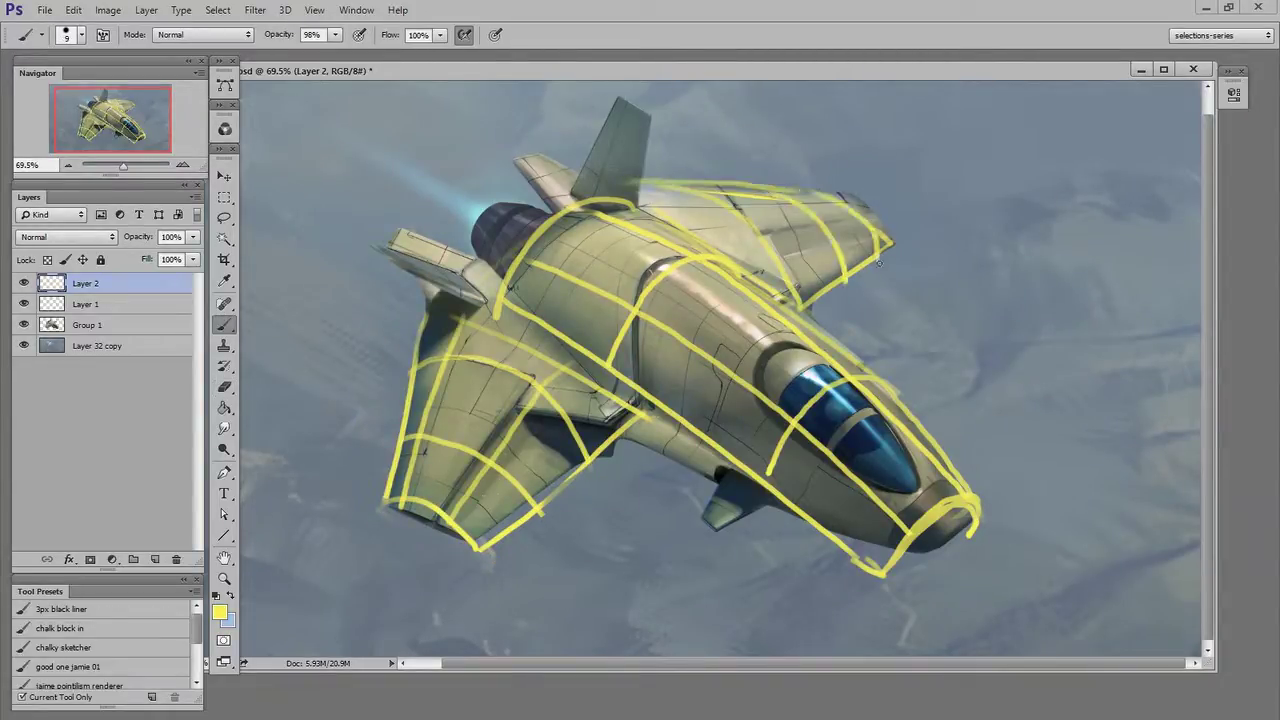
- Paint lengthwise contours along the far wing, and replace its angular tip with a rounded curve
left_click_drag(680, 206, 862, 220)
mouse_move(775, 252)
left_mouse_down()
mouse_move(890, 228)
mouse_move(925, 258)
left_mouse_up()
key("e")
key("b")
left_click_drag(835, 190, 885, 255)
key("e")
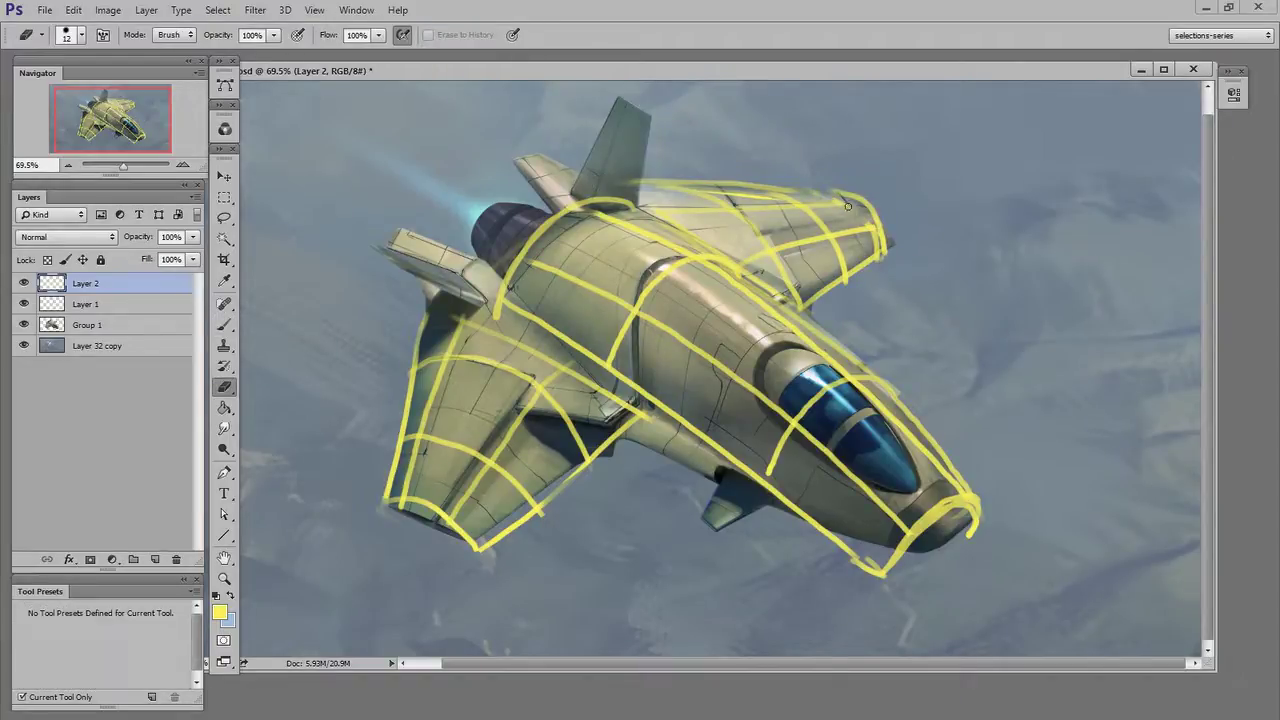
key("b")
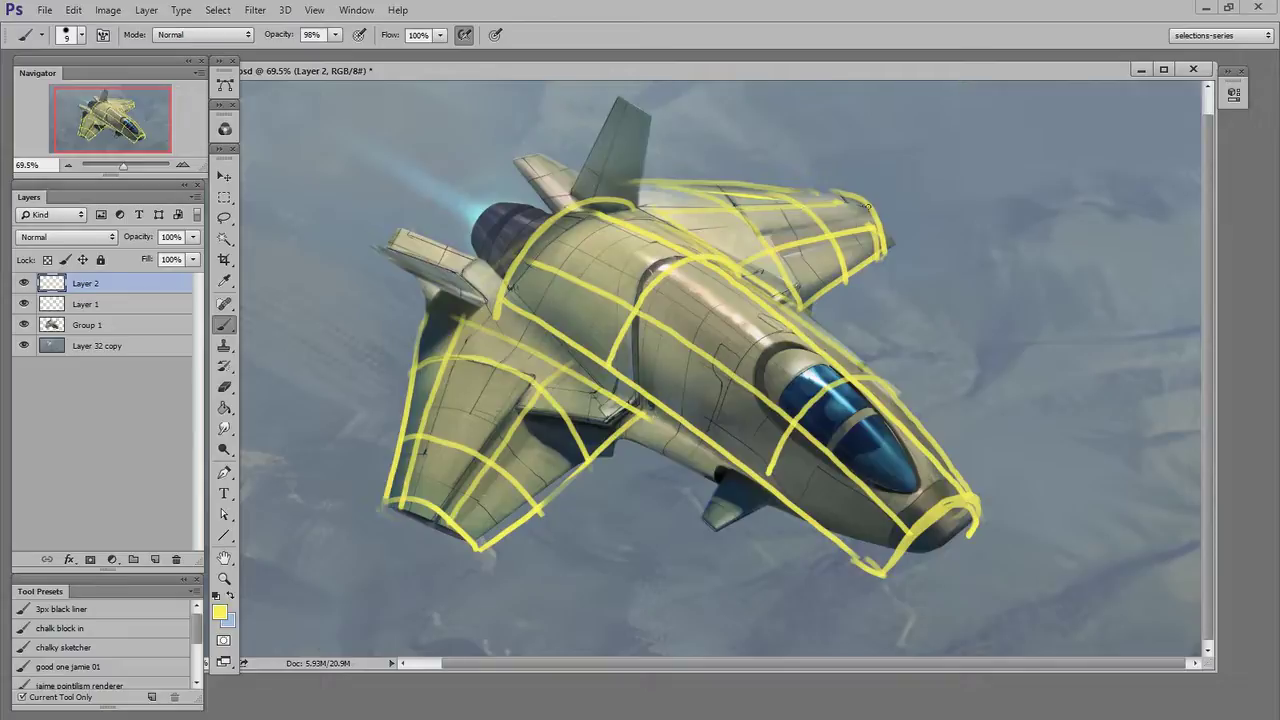